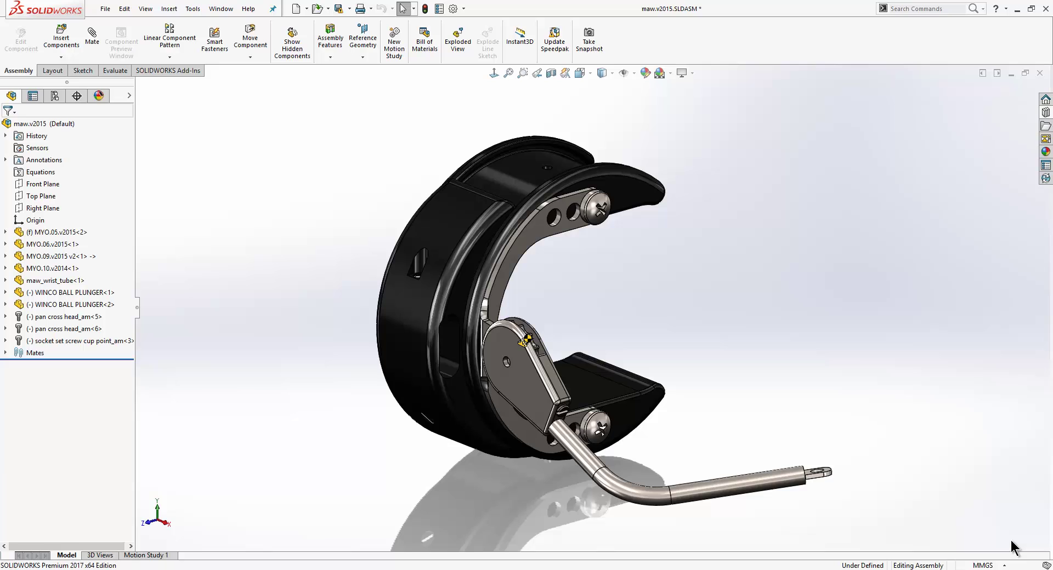
Open the MYO.09.v2015 v2 bracket from the assembly in its own window and zoom in
left_click(548, 227)
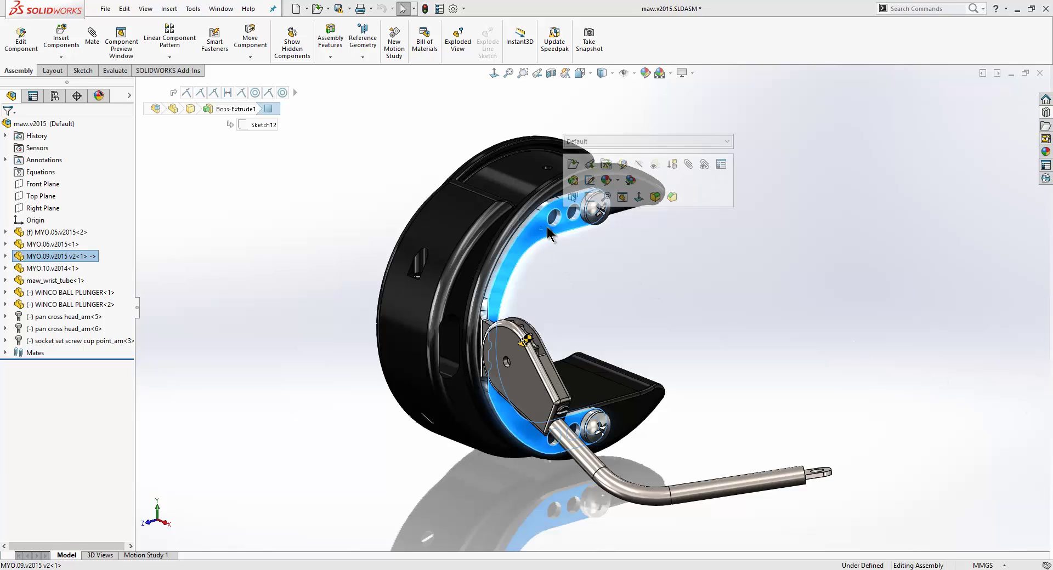
left_click(571, 167)
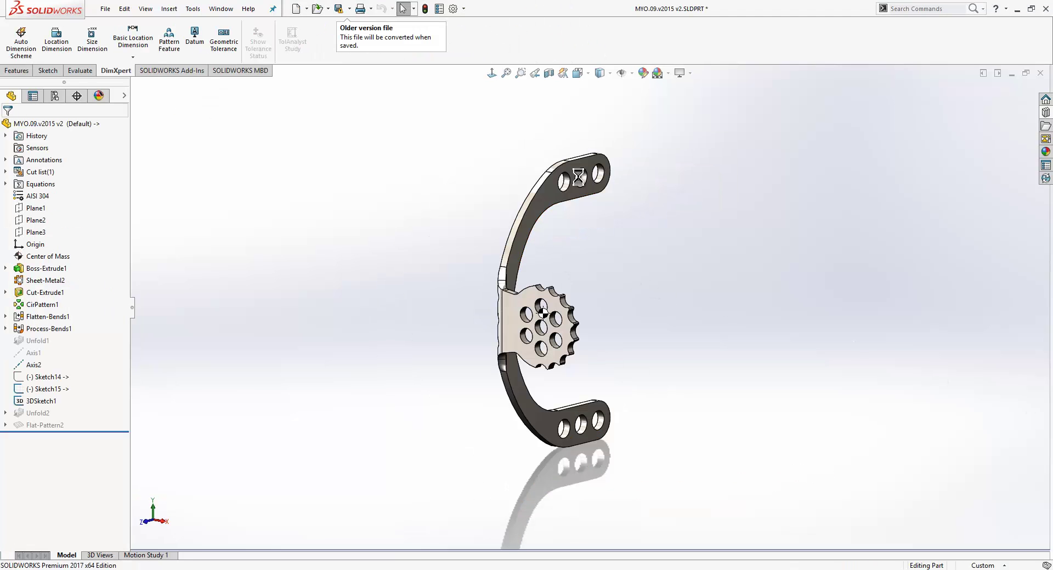
scroll(590, 296, "down", 3)
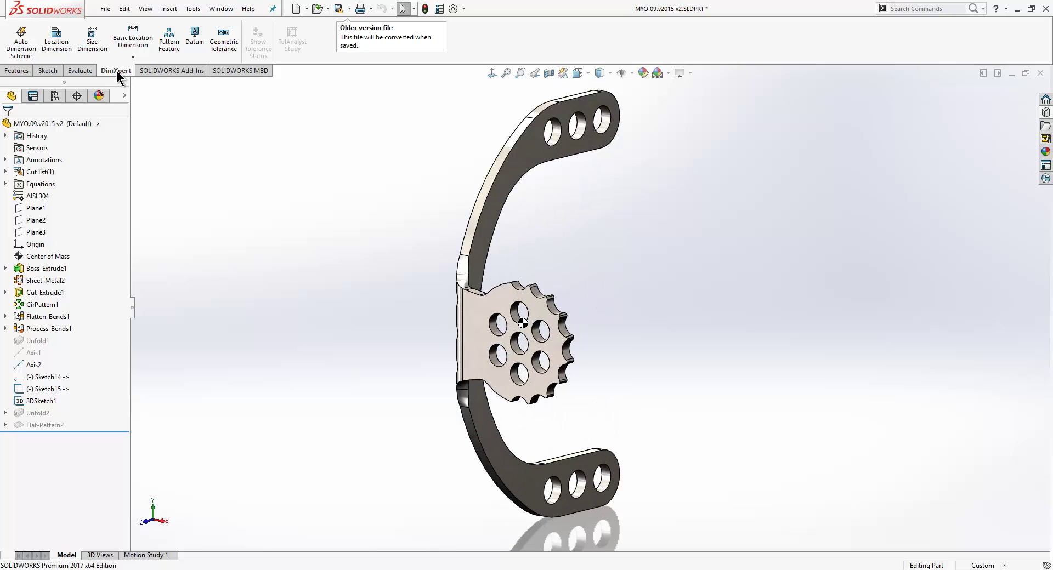
Apply a polar auto dimension scheme: gear face primary datum, centre hole secondary, hole ring in scope
left_click(24, 52)
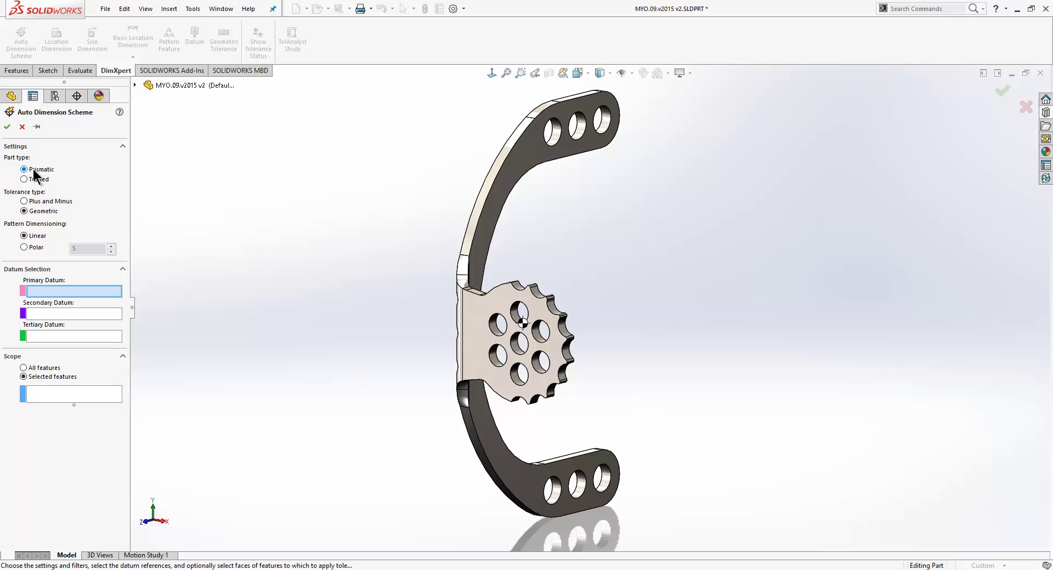
left_click(24, 247)
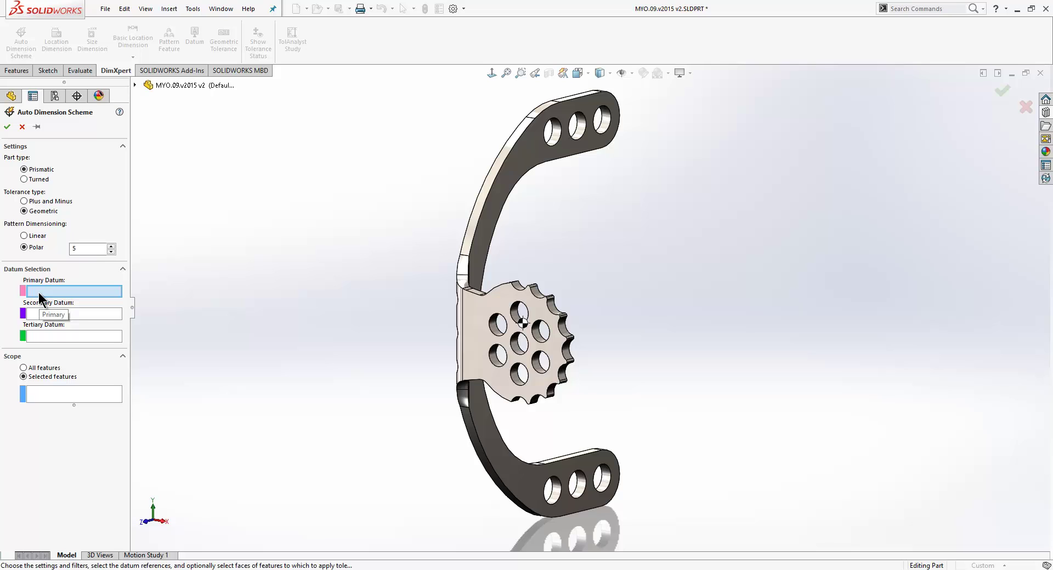
left_click(483, 322)
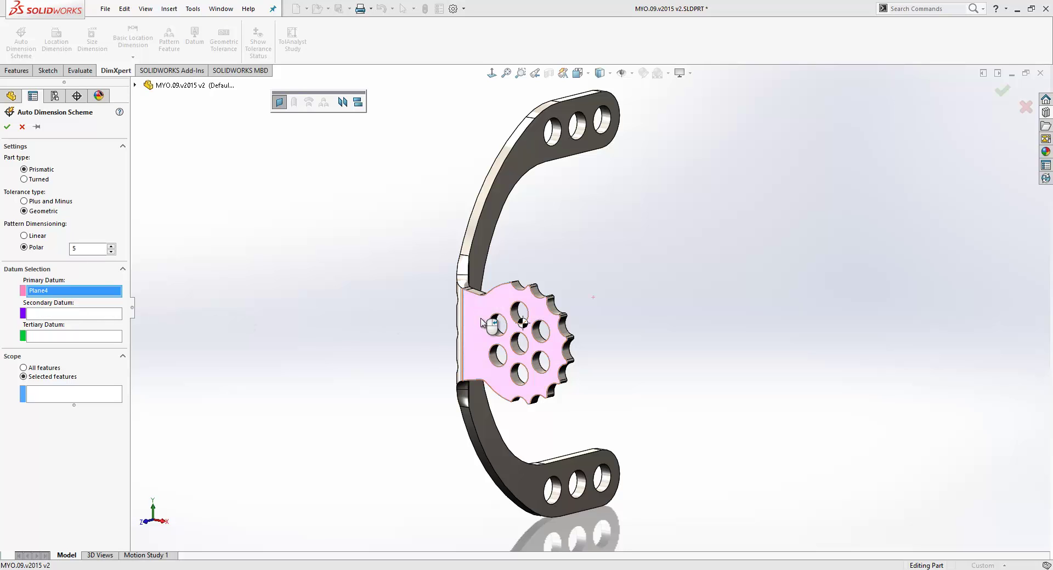
left_click(84, 318)
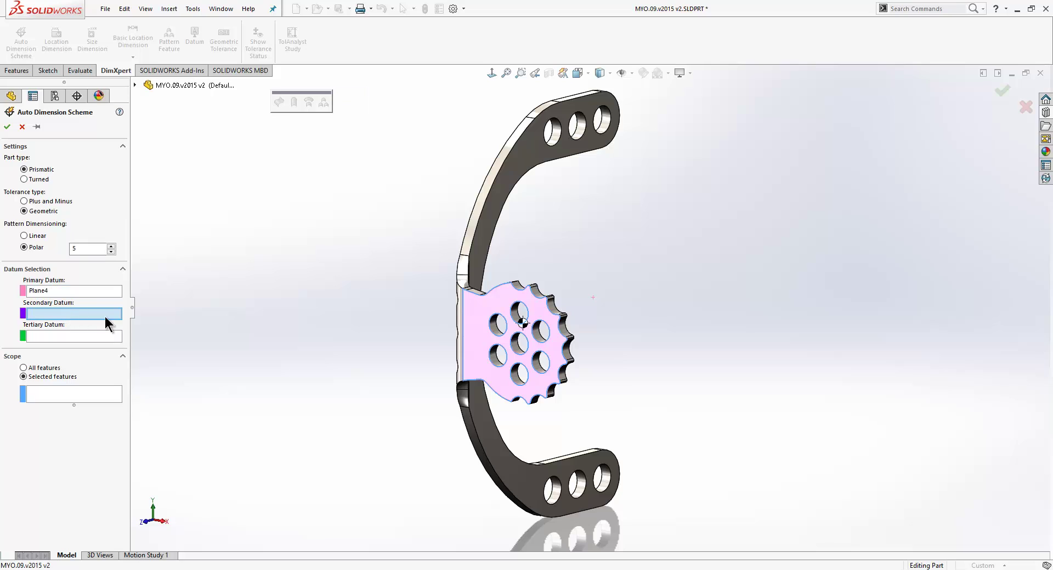
left_click(519, 352)
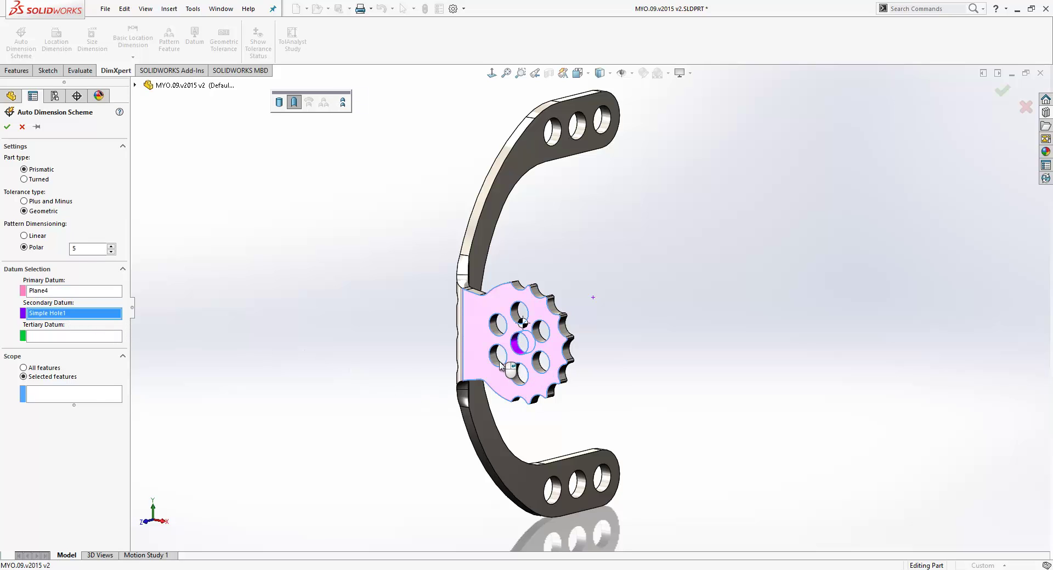
left_click(50, 397)
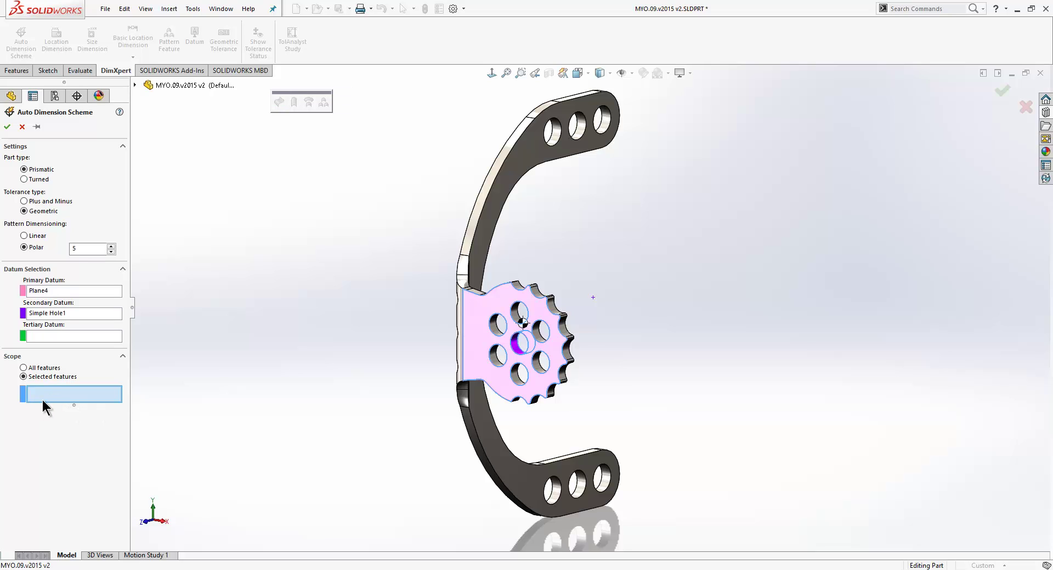
left_click(498, 328)
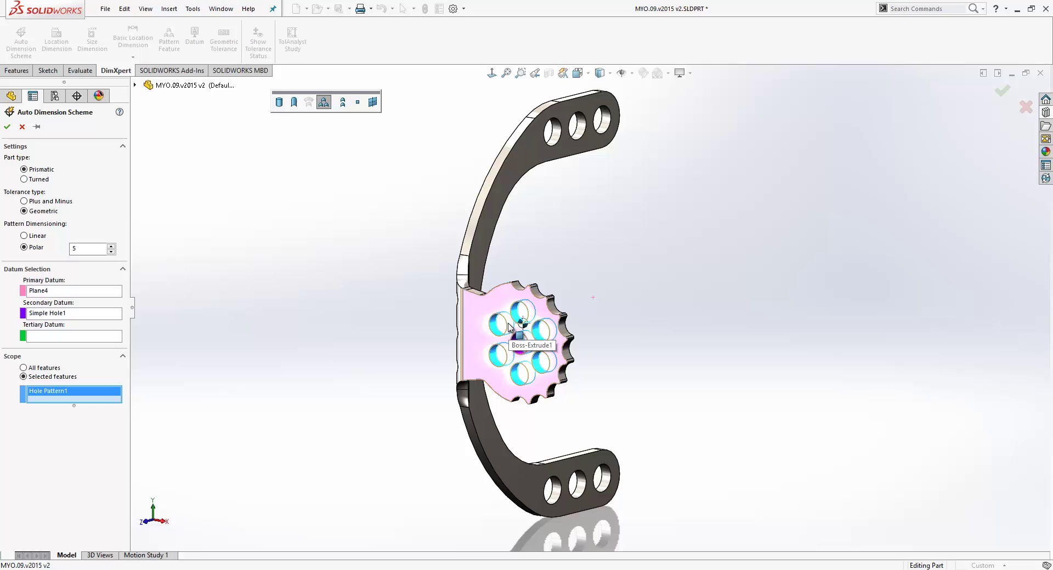
left_click(8, 126)
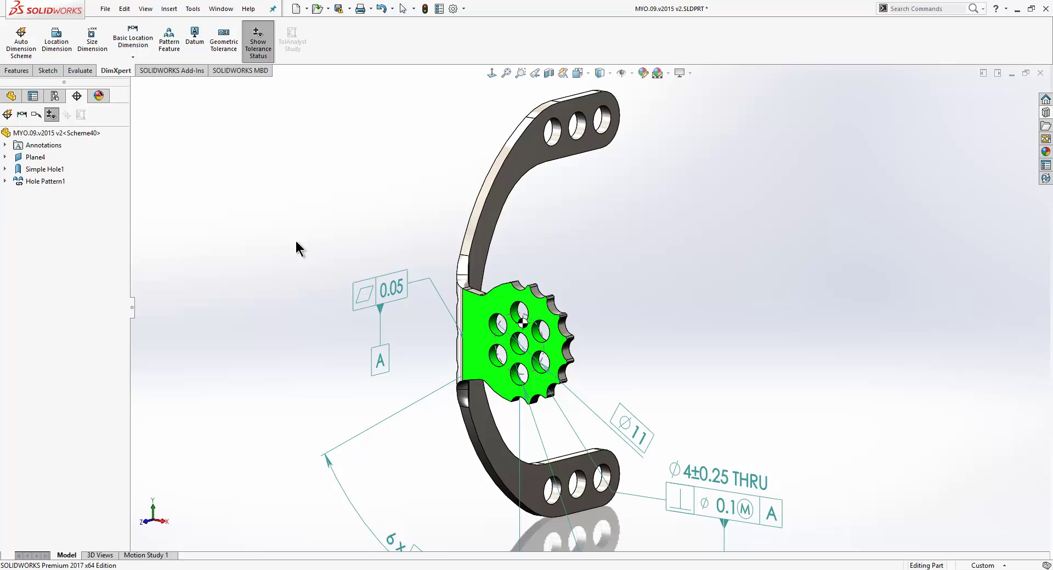
Apply a linear auto dimension scheme to the arm hole pattern from datums A and B
left_click(18, 61)
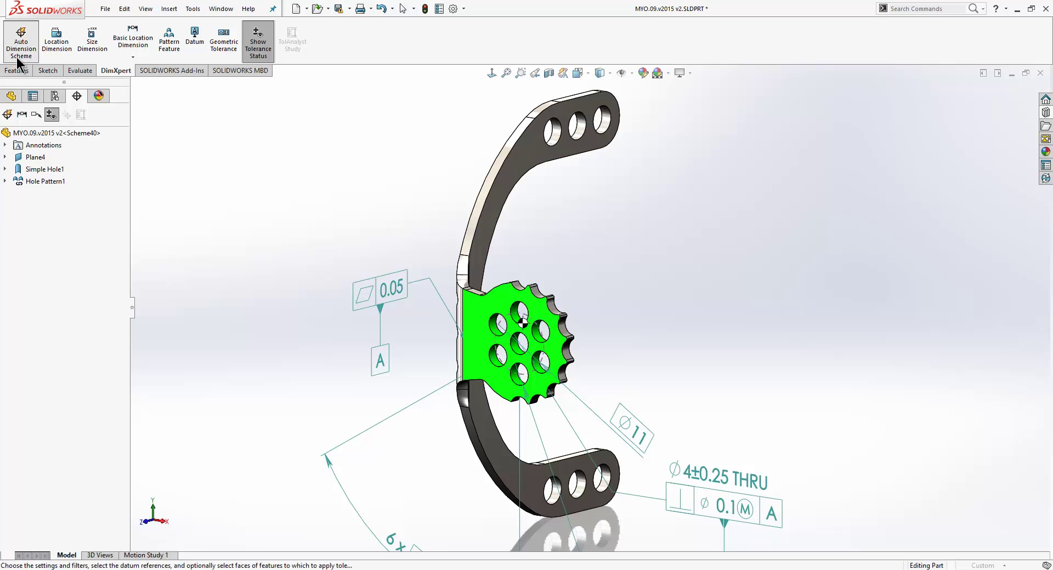
left_click(27, 237)
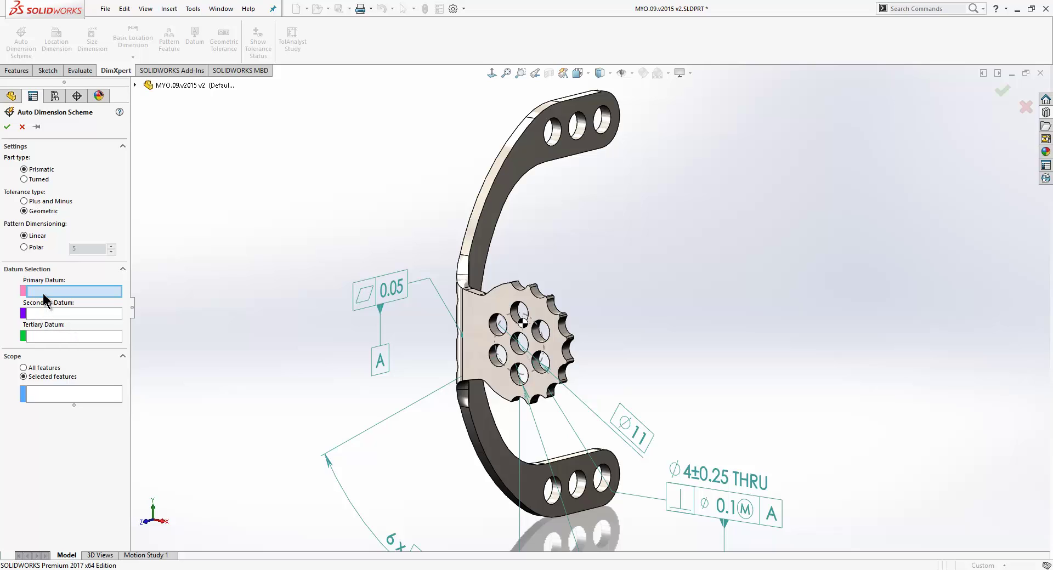
left_click(378, 367)
left_click(671, 467)
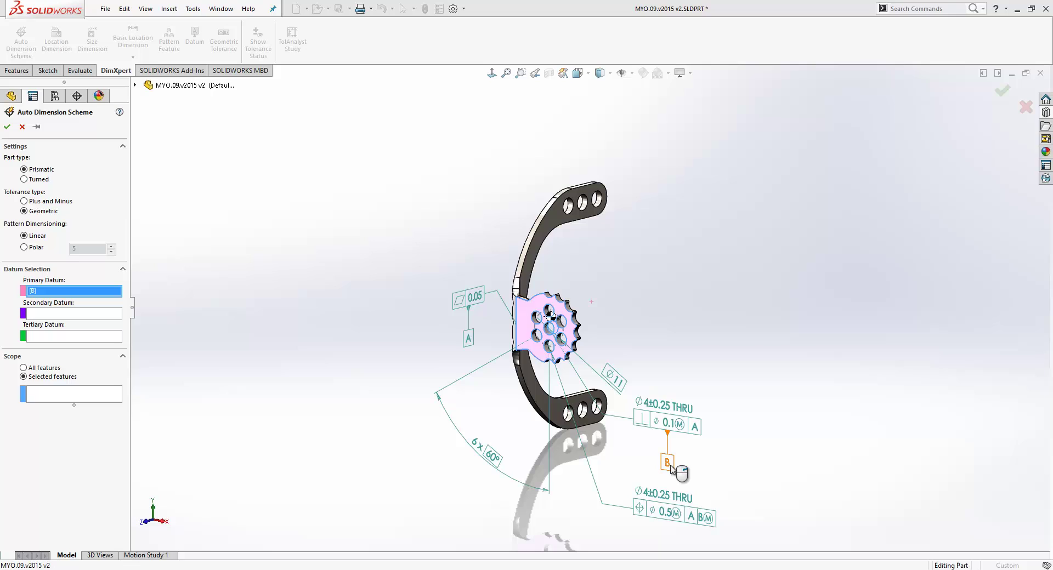
left_click(471, 344)
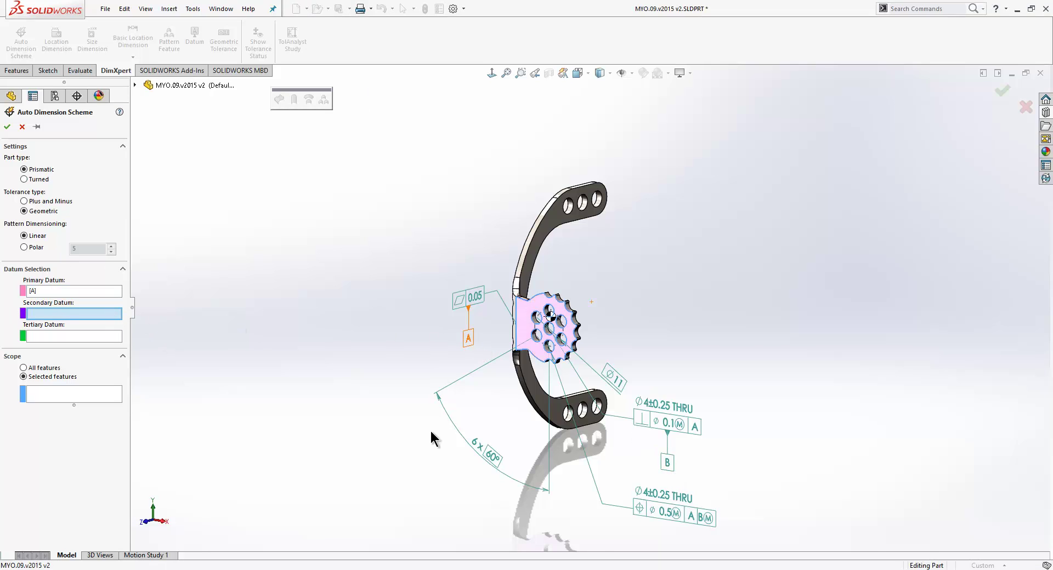
left_click(667, 463)
left_click(55, 396)
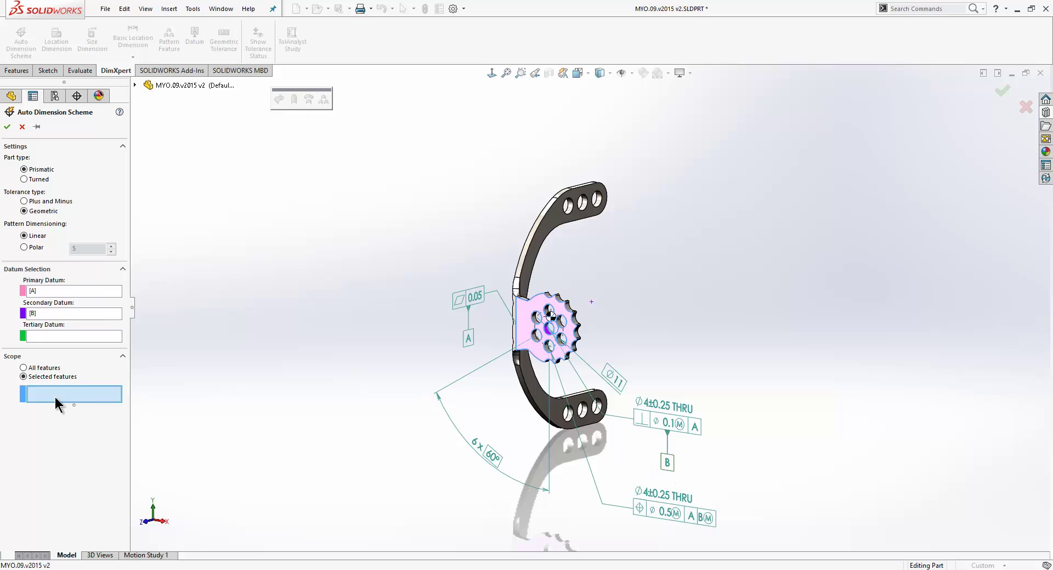
scroll(681, 297, "down", 2)
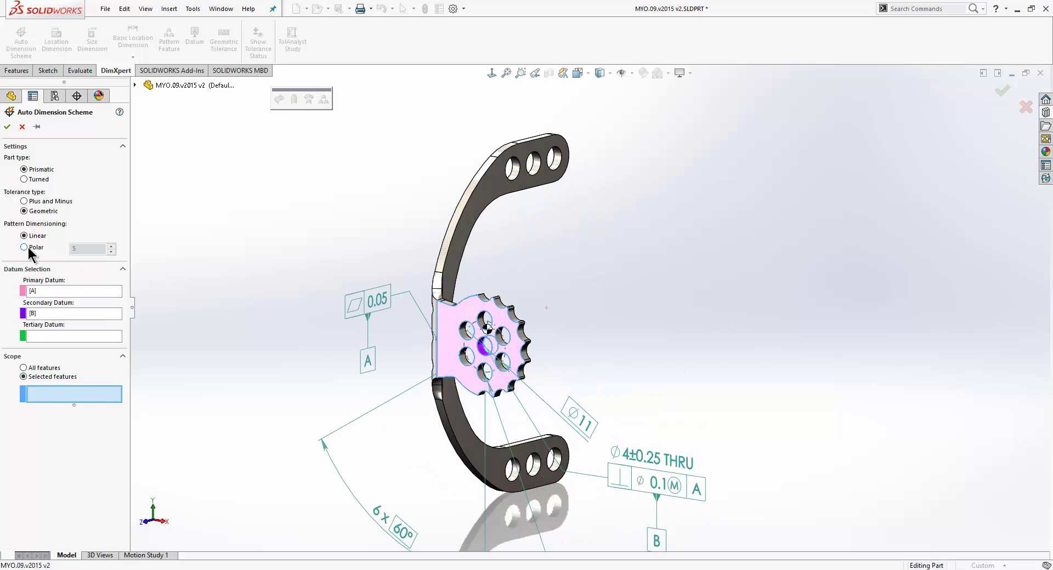
left_click(515, 178)
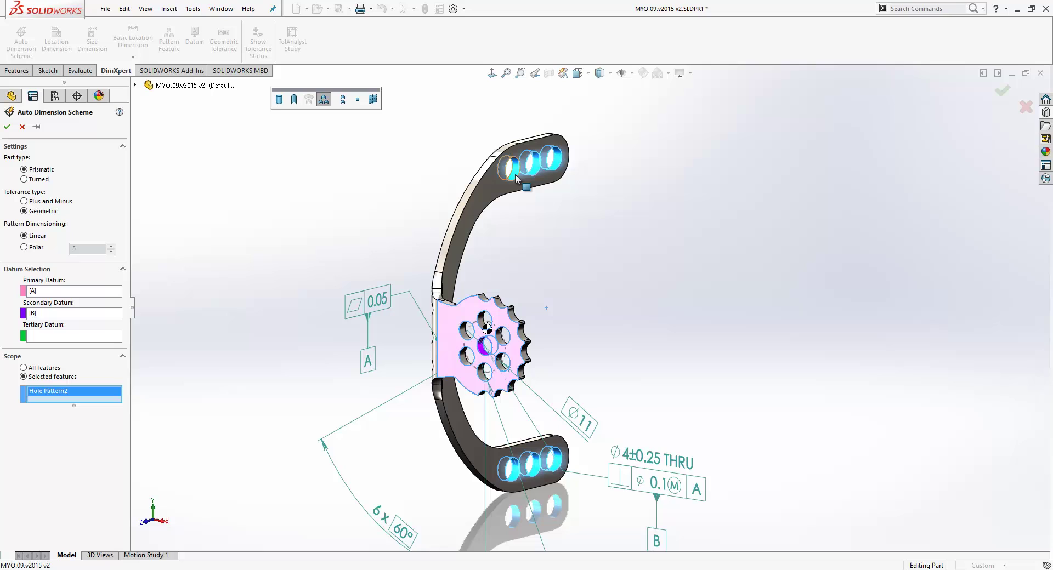
left_click(8, 128)
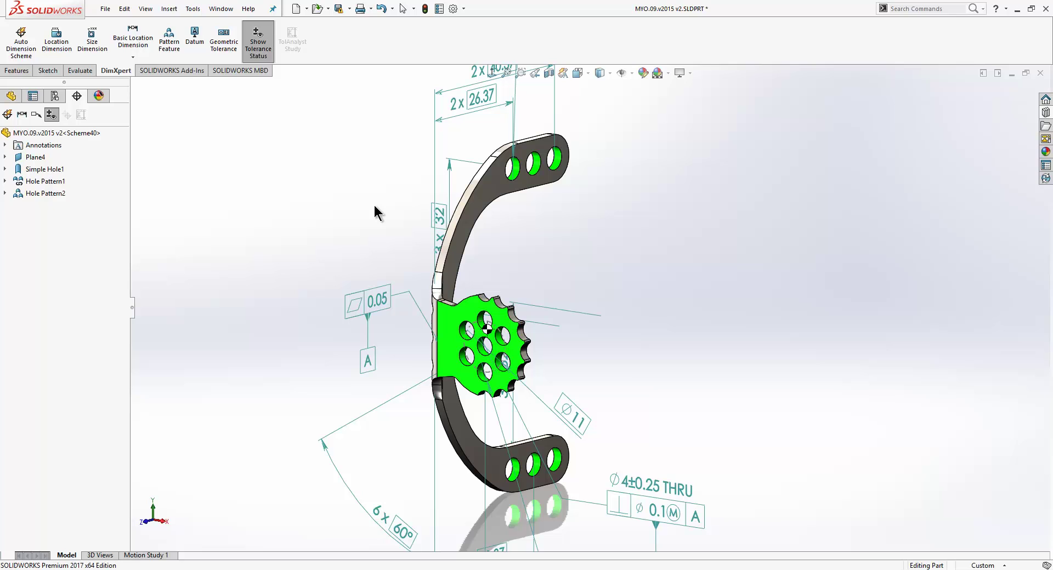
Switch to the Right Detail view and add the 74 ±0.50 location dimension between the arms
left_click(100, 555)
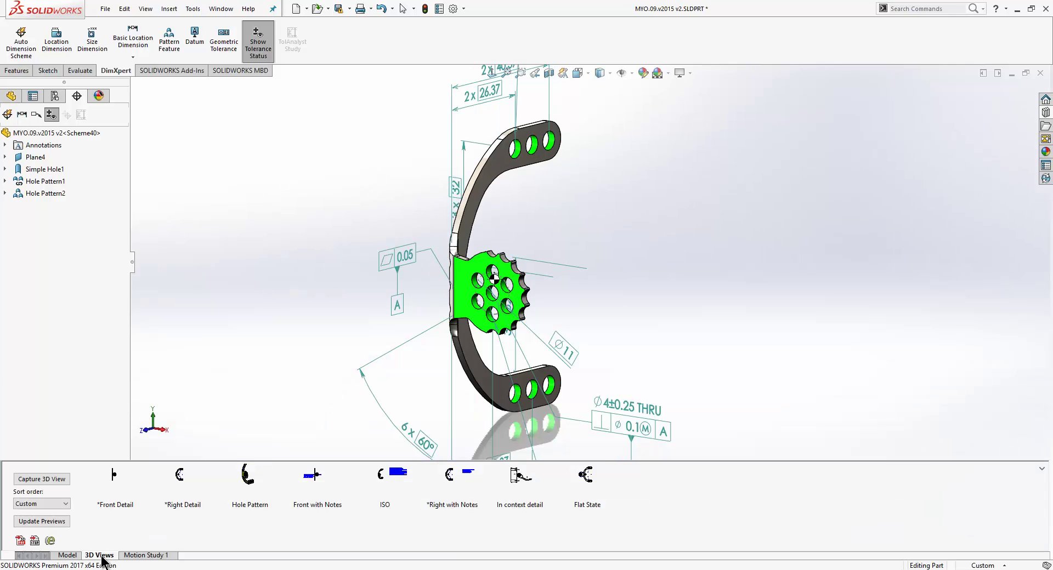
left_click(172, 492)
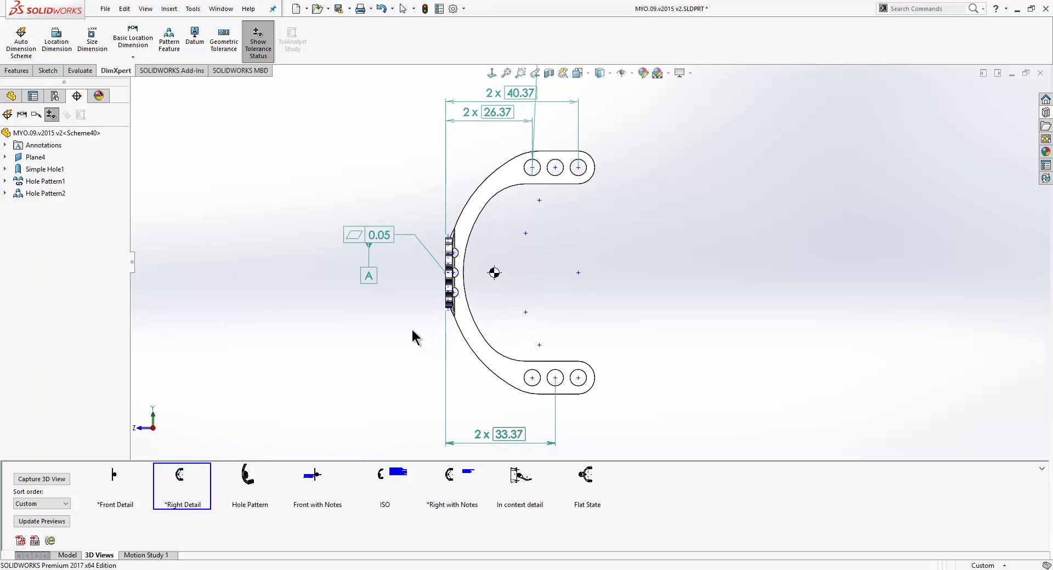
left_click(60, 50)
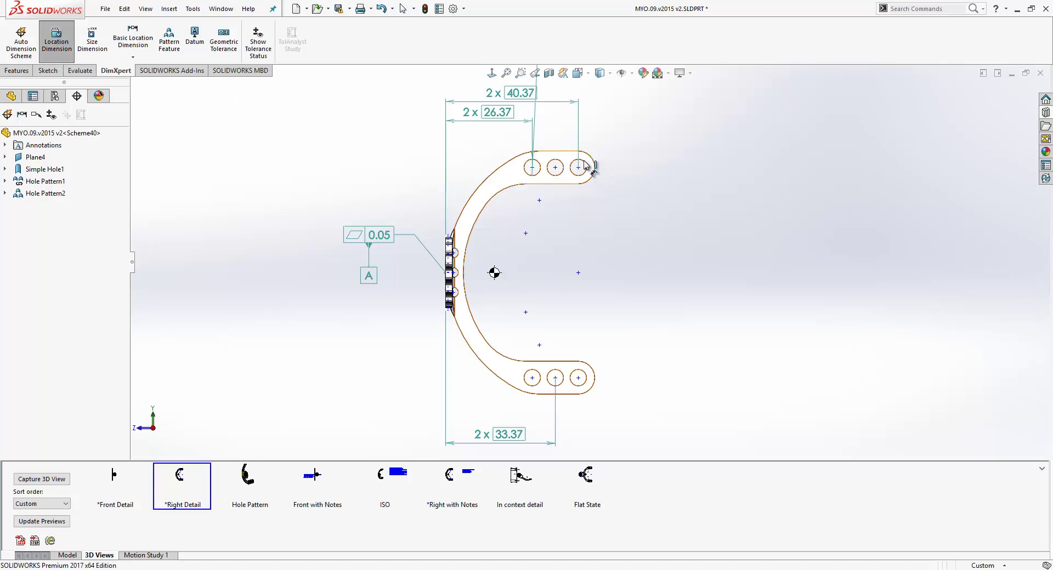
left_click(571, 183)
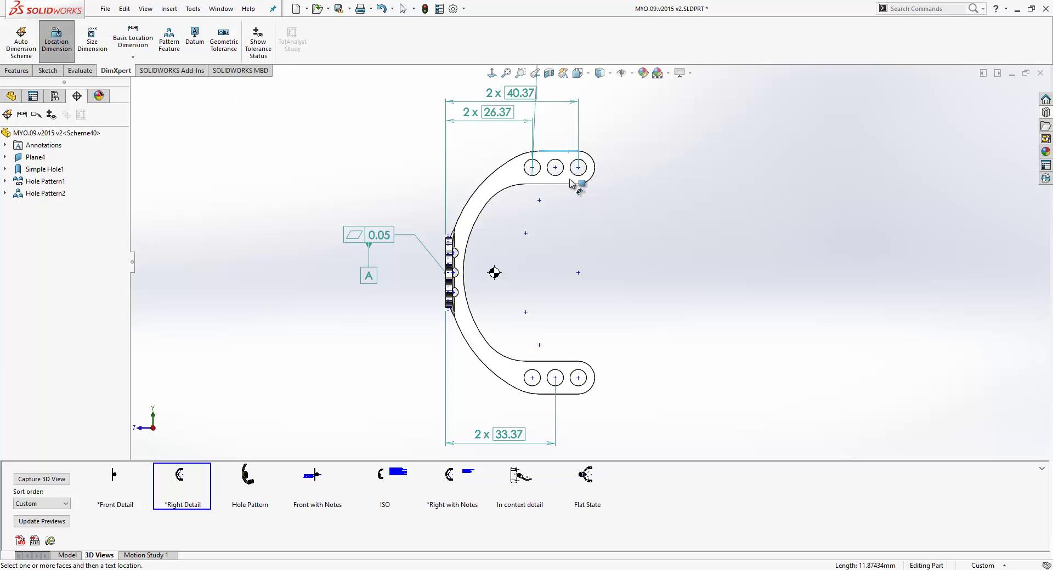
left_click(572, 396)
left_click(691, 280)
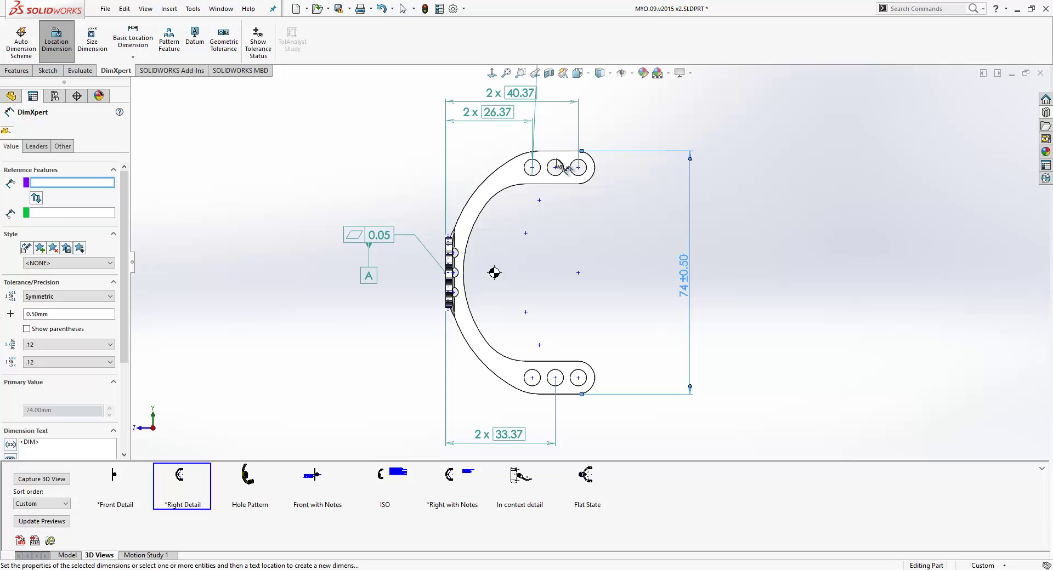
Add the 10 ±0.50 location dimension above the upper arm
left_click(571, 183)
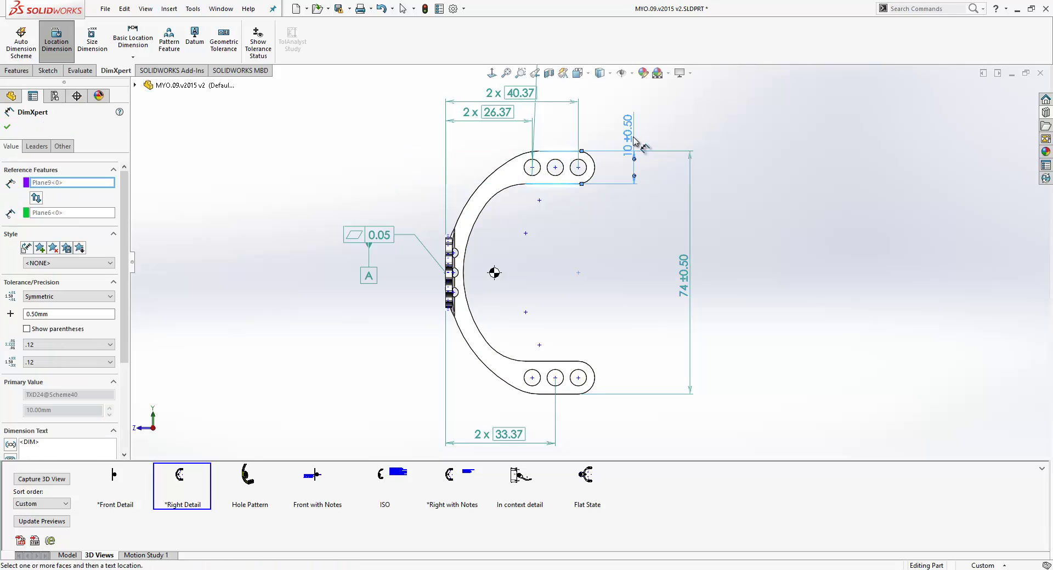
left_click(636, 134)
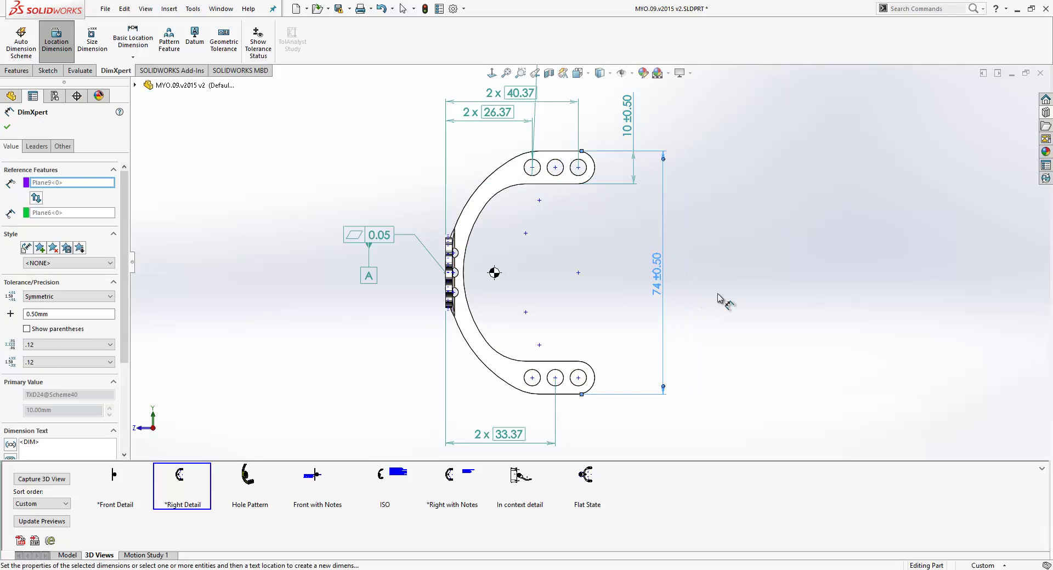
left_click(722, 298)
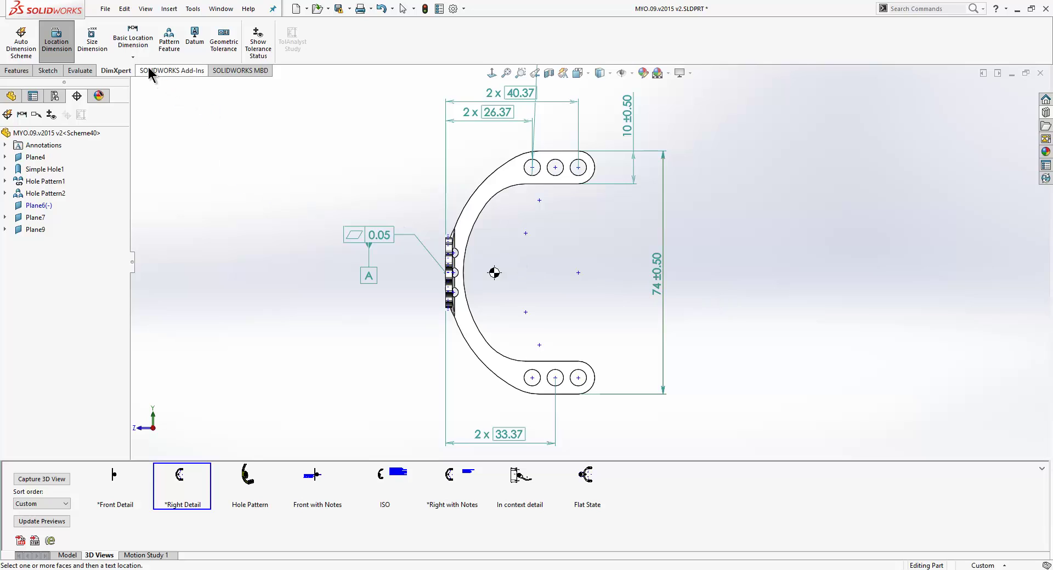
left_click(134, 58)
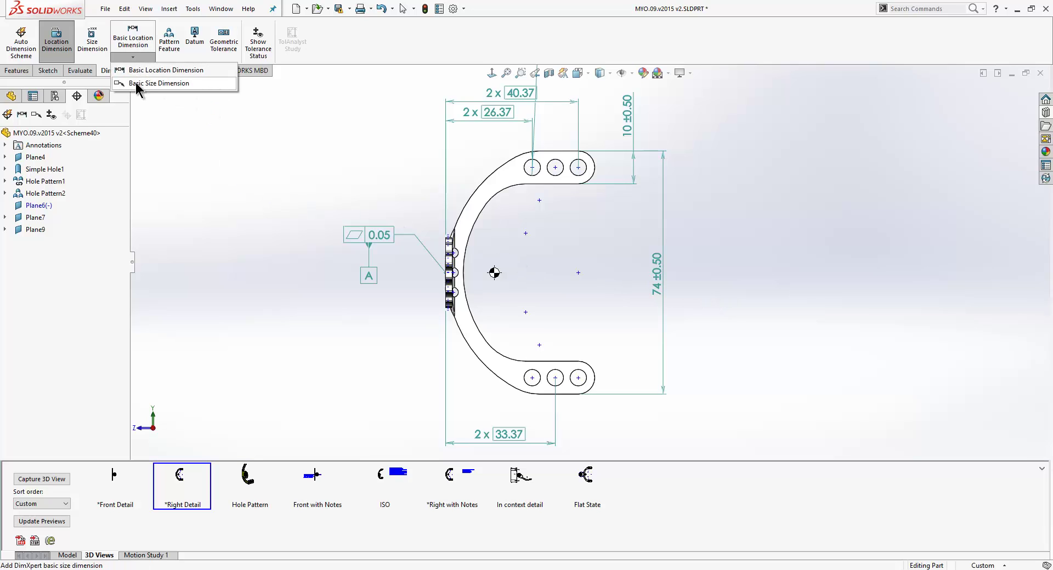
Add basic size dimensions R40 and R15 to the outer and inner arcs of the curved arm
left_click(136, 83)
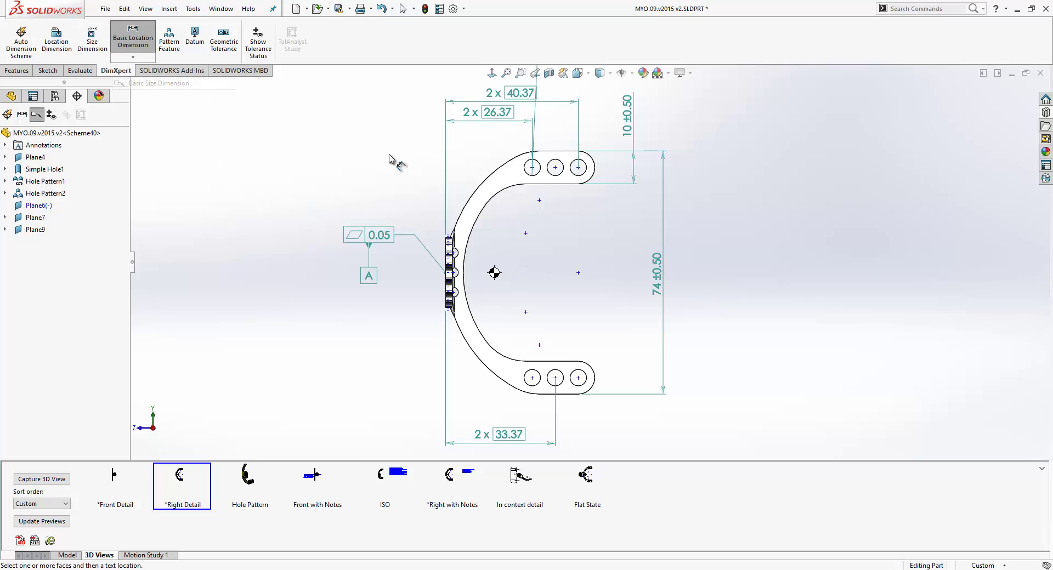
left_click(463, 211)
left_click(390, 148)
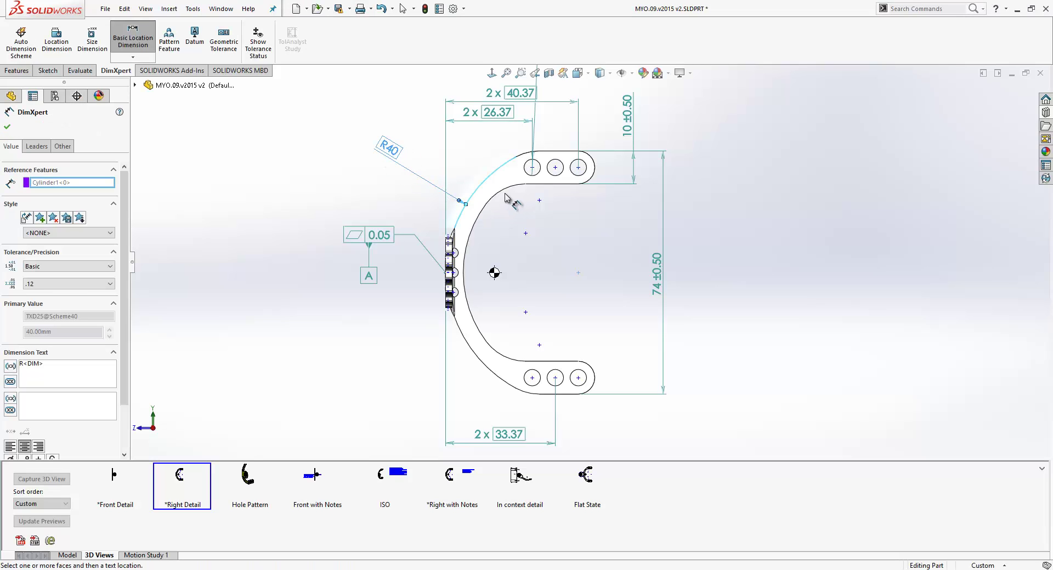
left_click(503, 196)
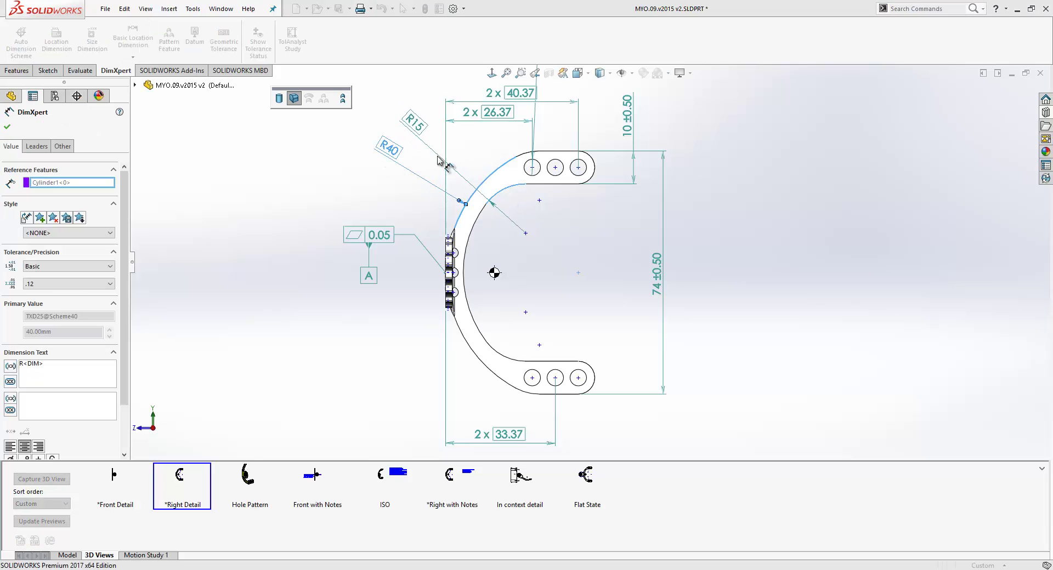
left_click(507, 217)
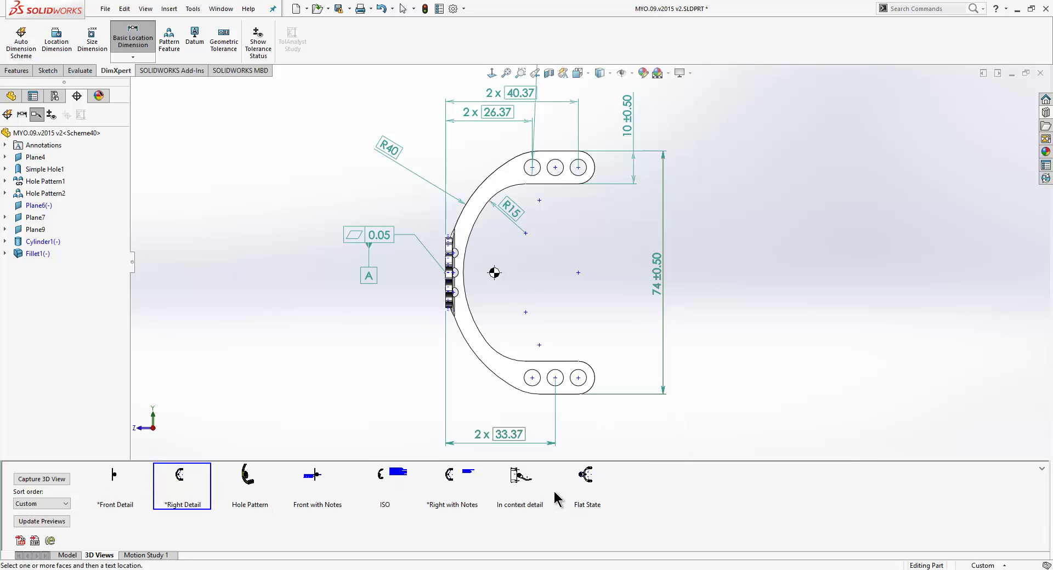
left_click(48, 503)
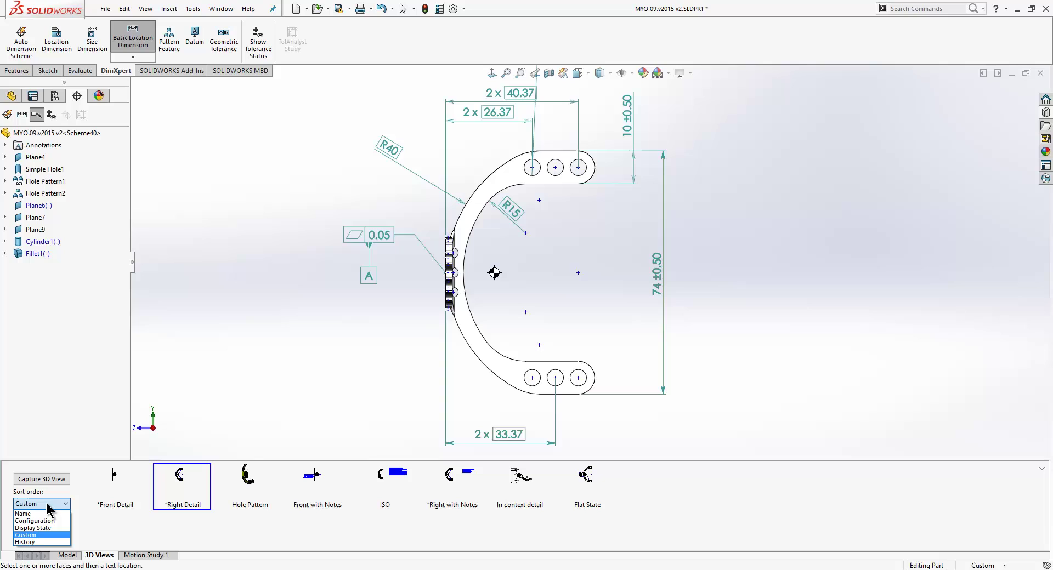
left_click(31, 535)
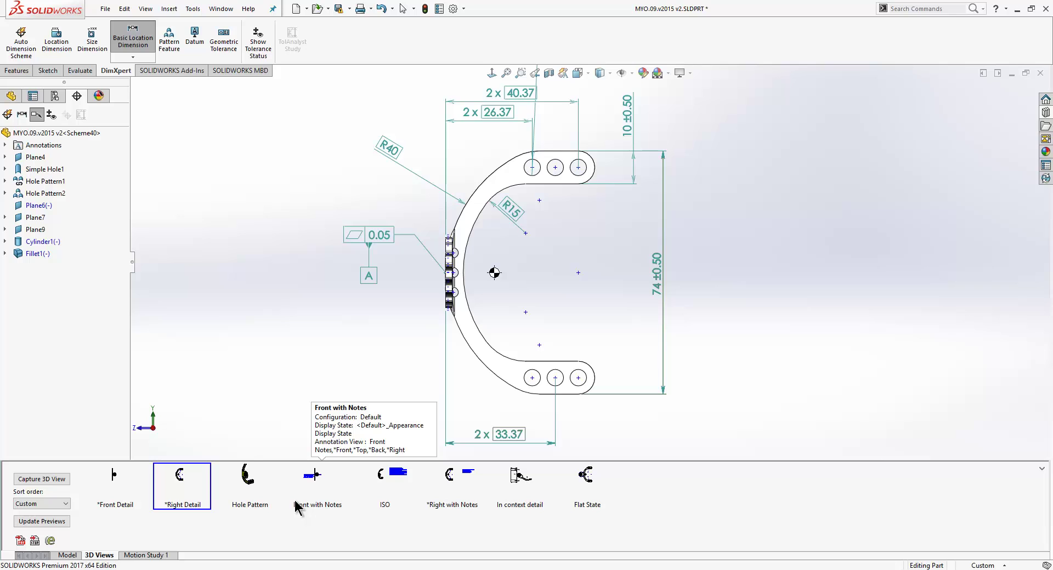
Switch to the open 1373 Motor Housing part with Ctrl+Tab
key("ctrl+Tab")
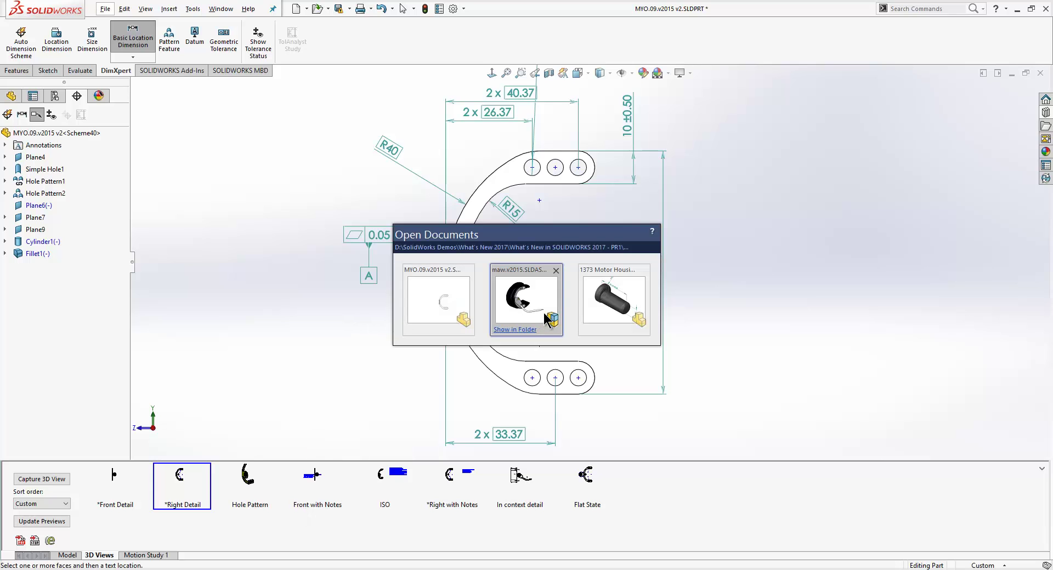
left_click(604, 314)
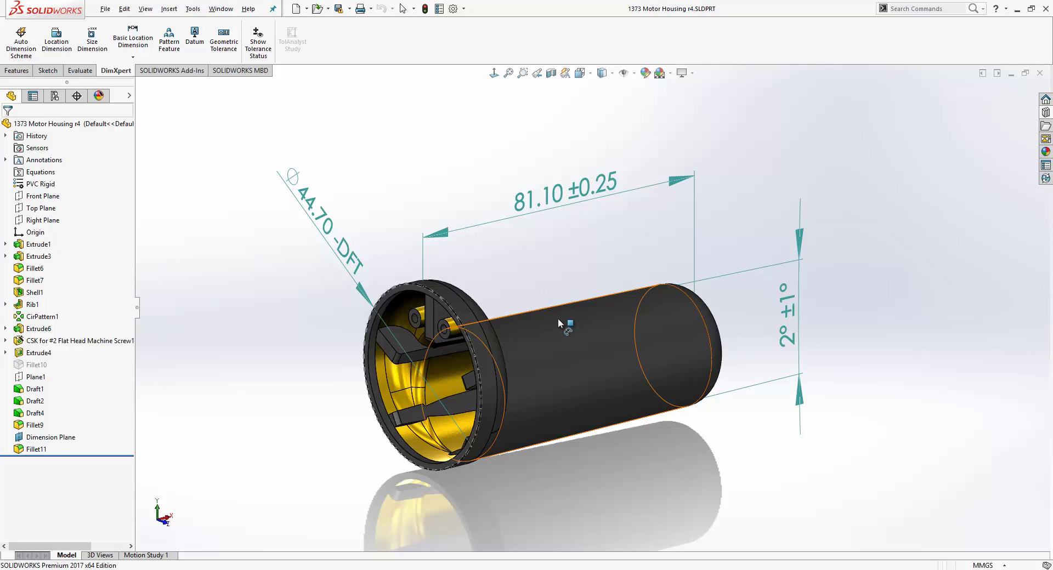
Add a Ø29.169 size dimension from the cylinder face and end-cap face at the tapered end
left_click(89, 55)
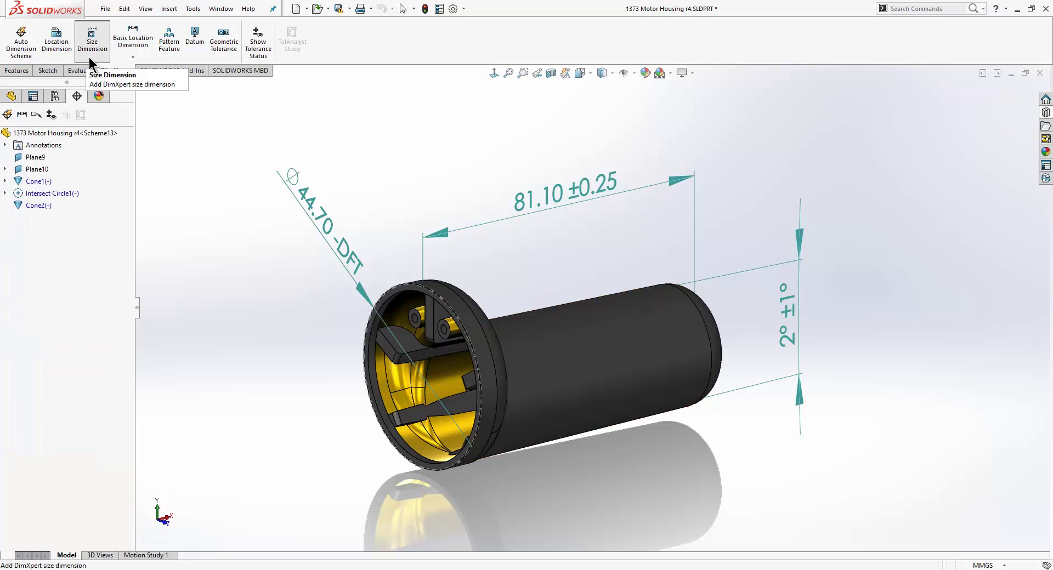
left_click(584, 361)
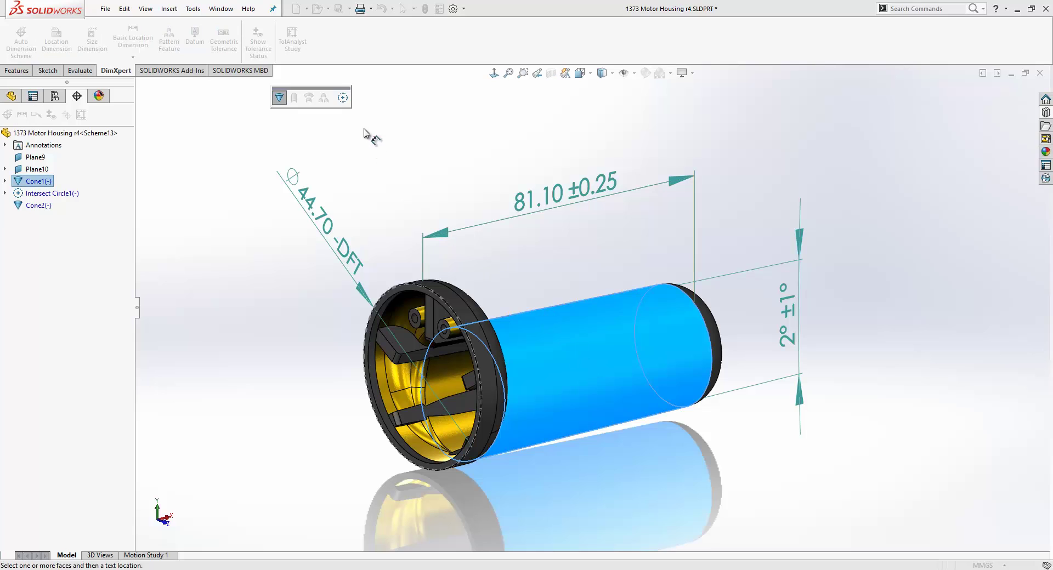
left_click(342, 97)
middle_click_drag(712, 277, 702, 315)
left_click(737, 360)
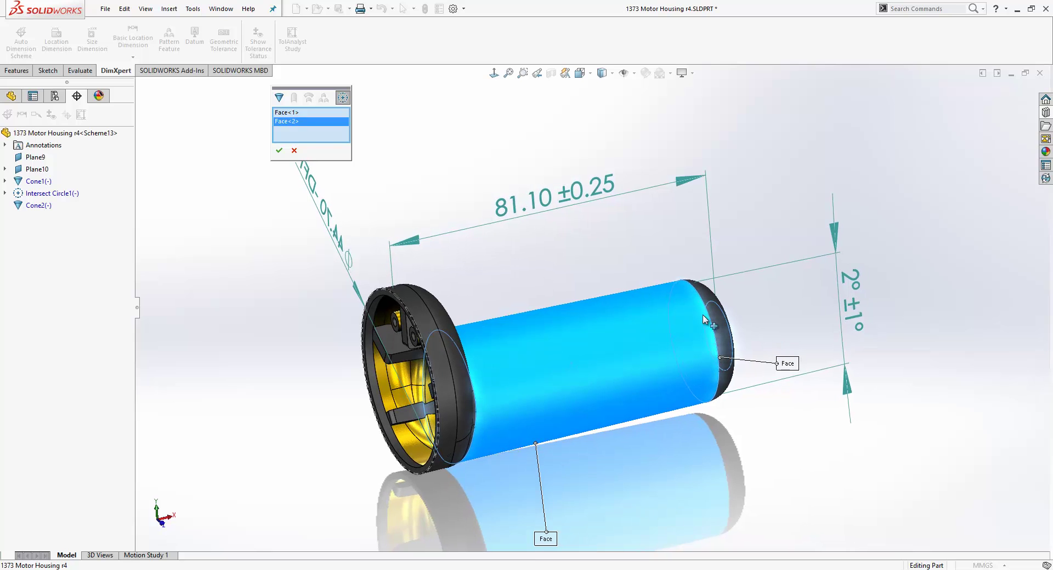
left_click(279, 151)
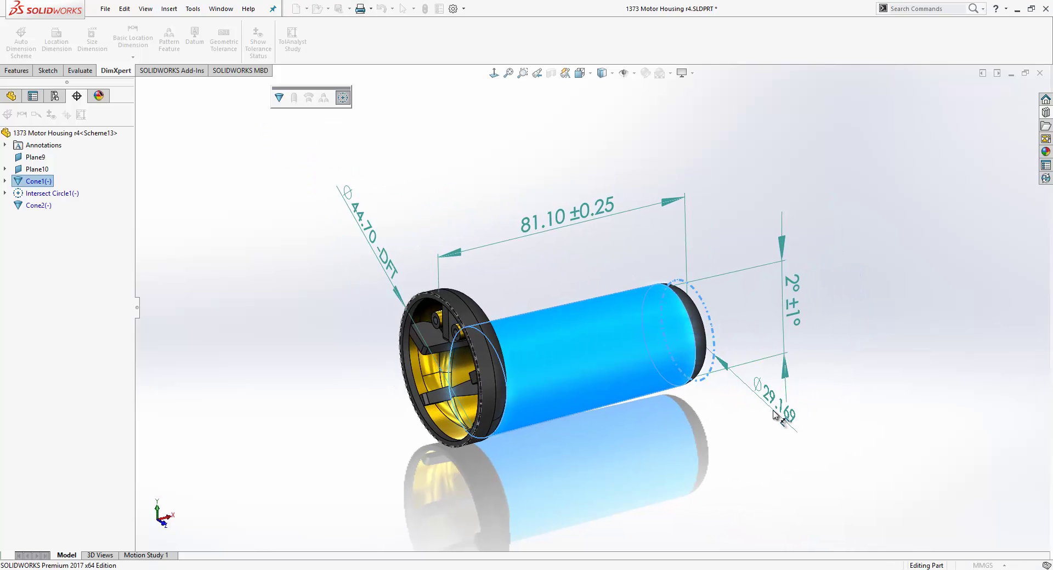
left_click(776, 405)
middle_click_drag(713, 384, 703, 393)
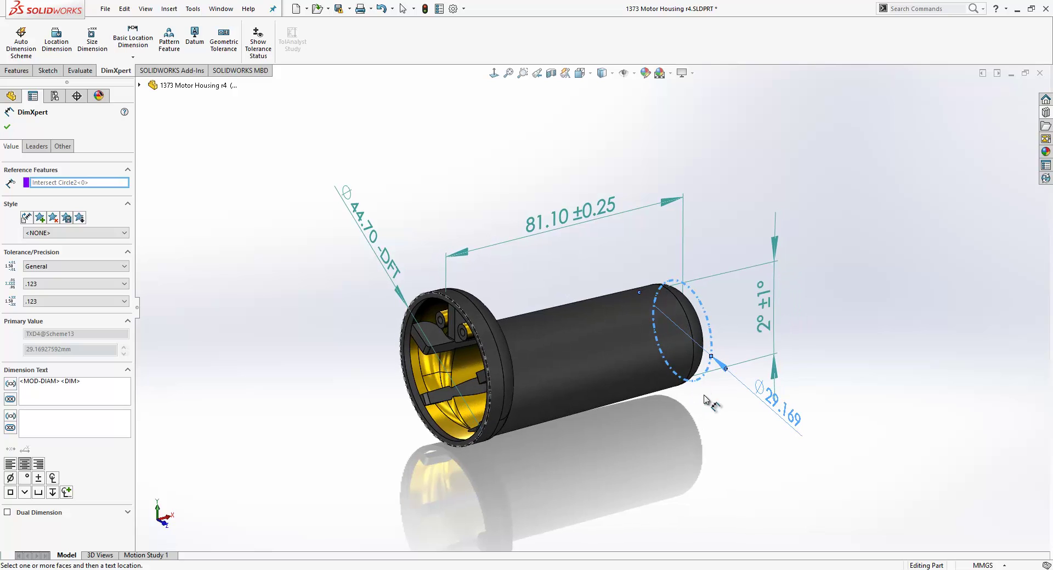
left_click(7, 127)
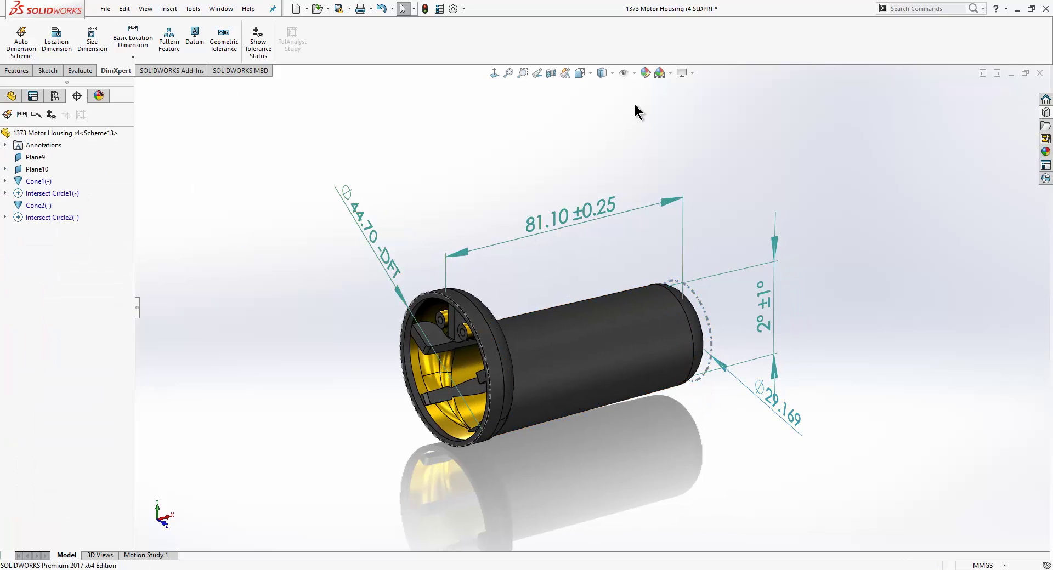
Show the planes and dimension the front rim to the Dimension Plane at 50 ±0.50
left_click(634, 73)
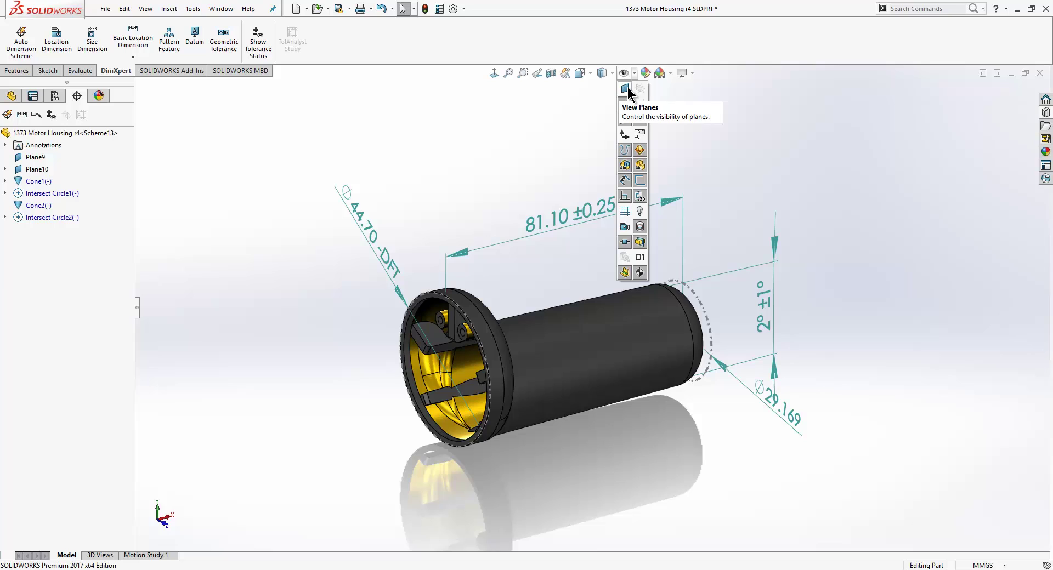
left_click(627, 90)
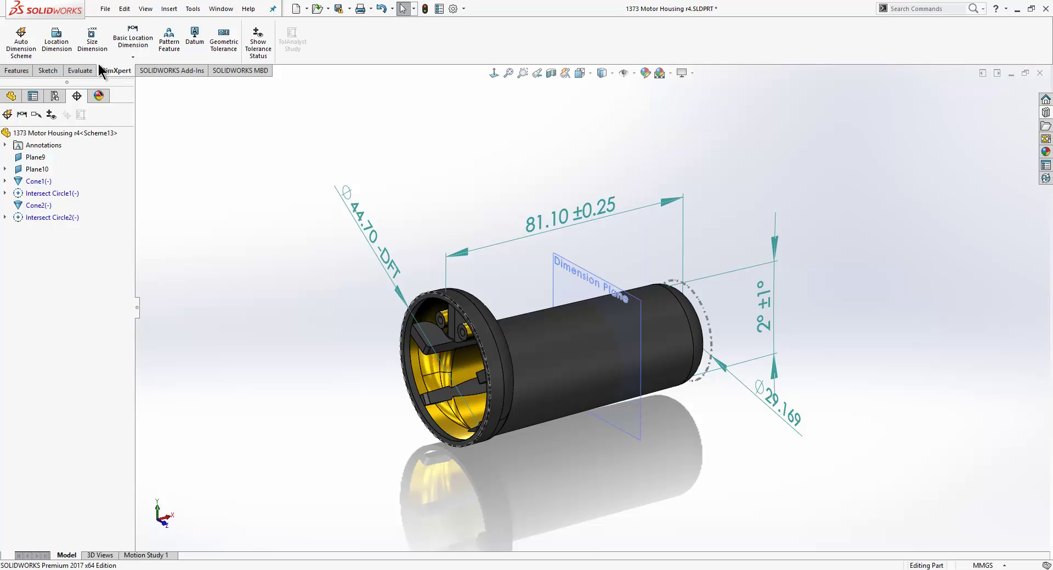
left_click(57, 42)
left_click(452, 307)
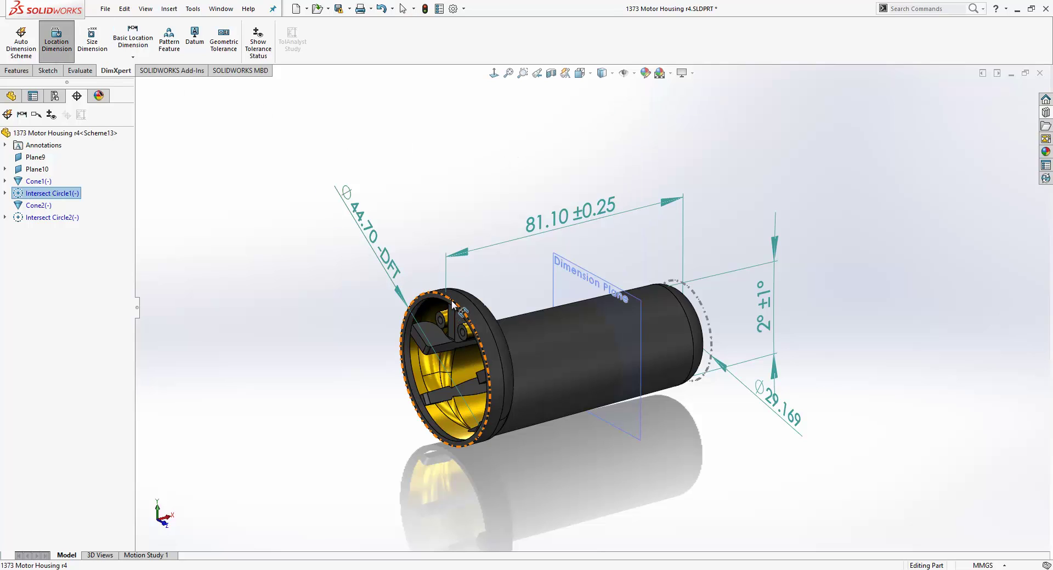
left_click(588, 280)
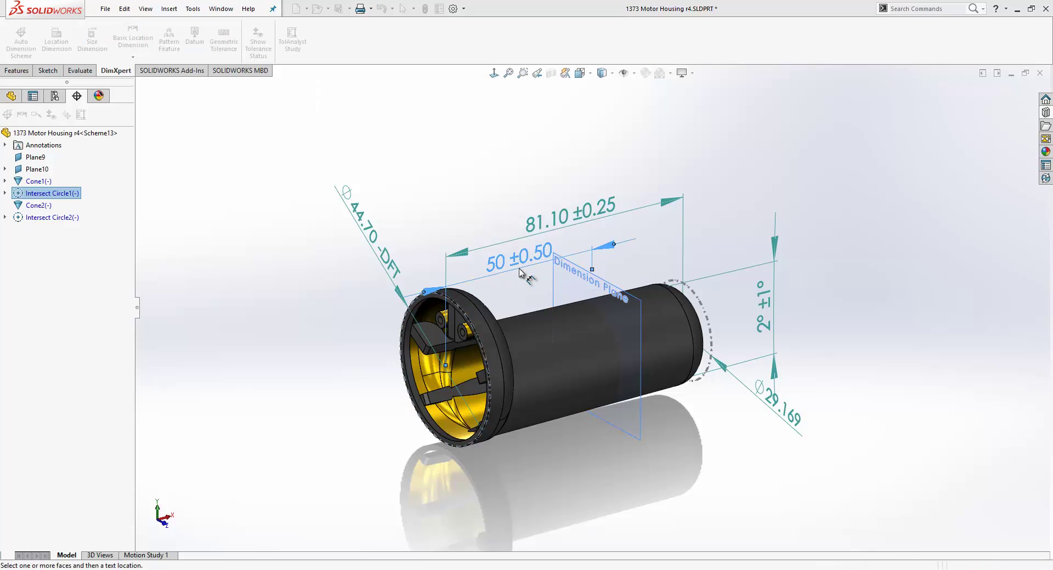
left_click(522, 265)
key("Escape")
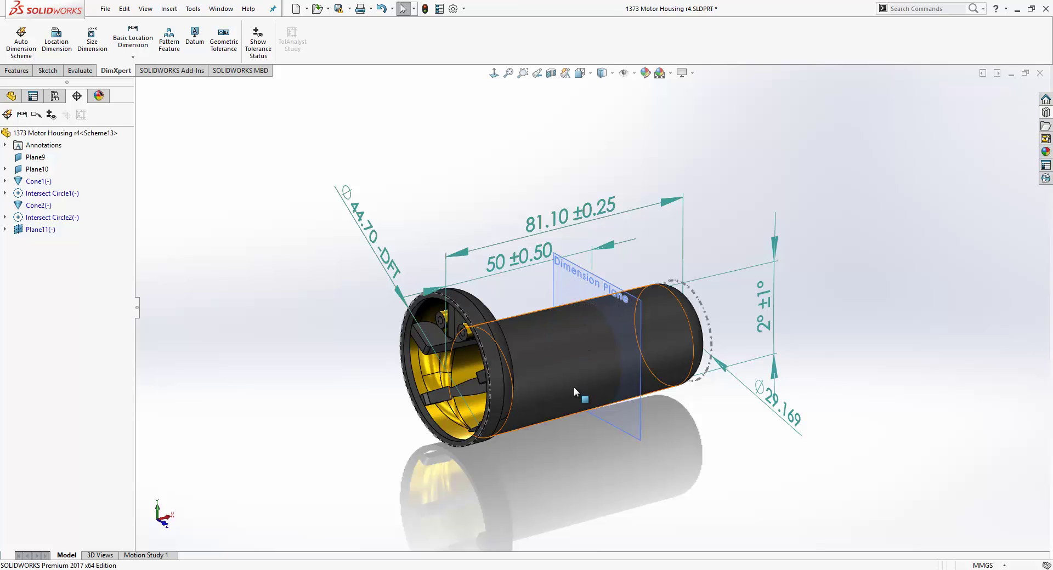
Select the Dimension Plane in the feature tree and close the section view
left_click(11, 96)
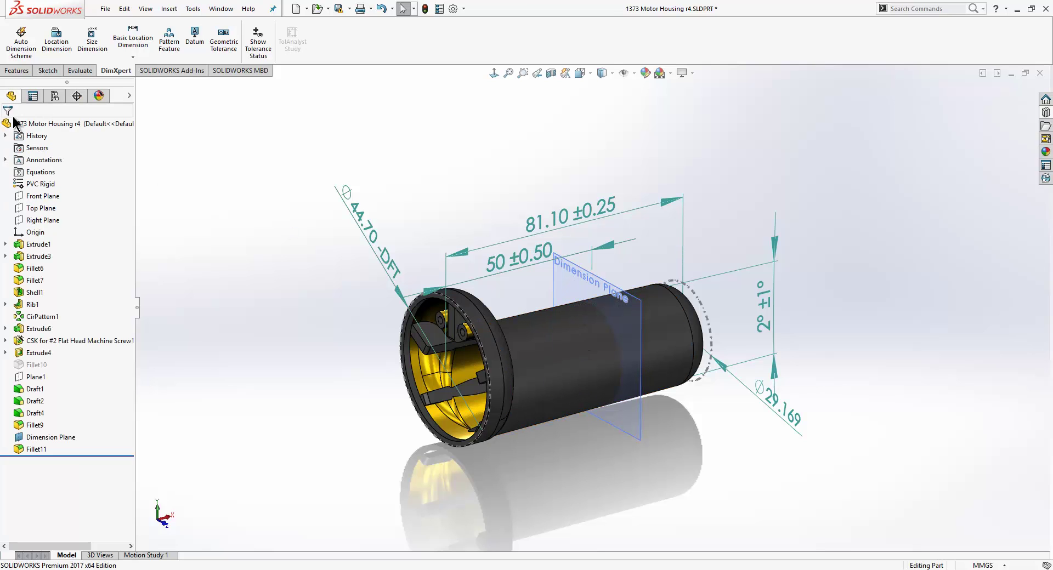
left_click(49, 437)
left_click(551, 73)
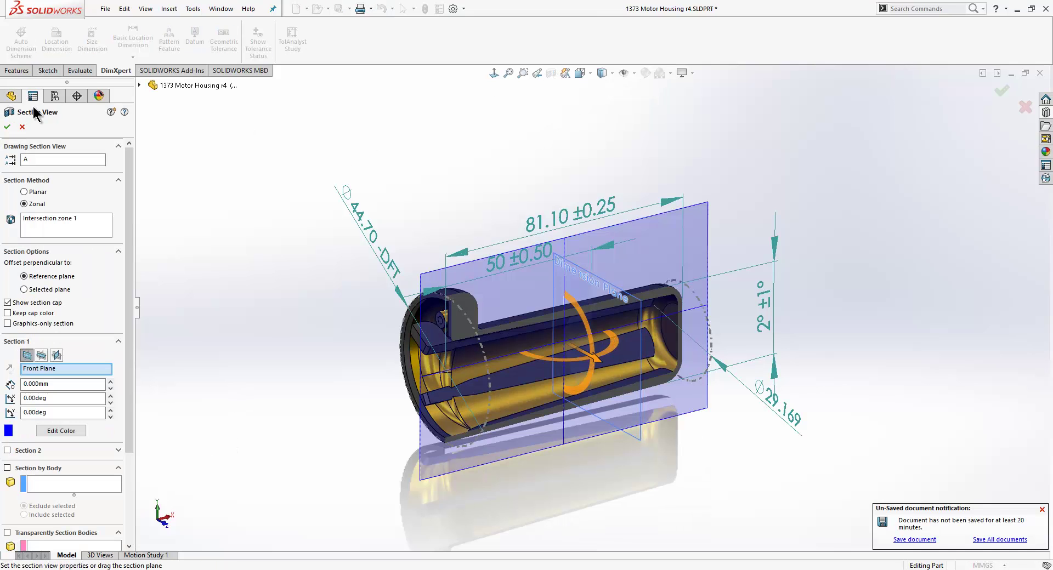
left_click(11, 125)
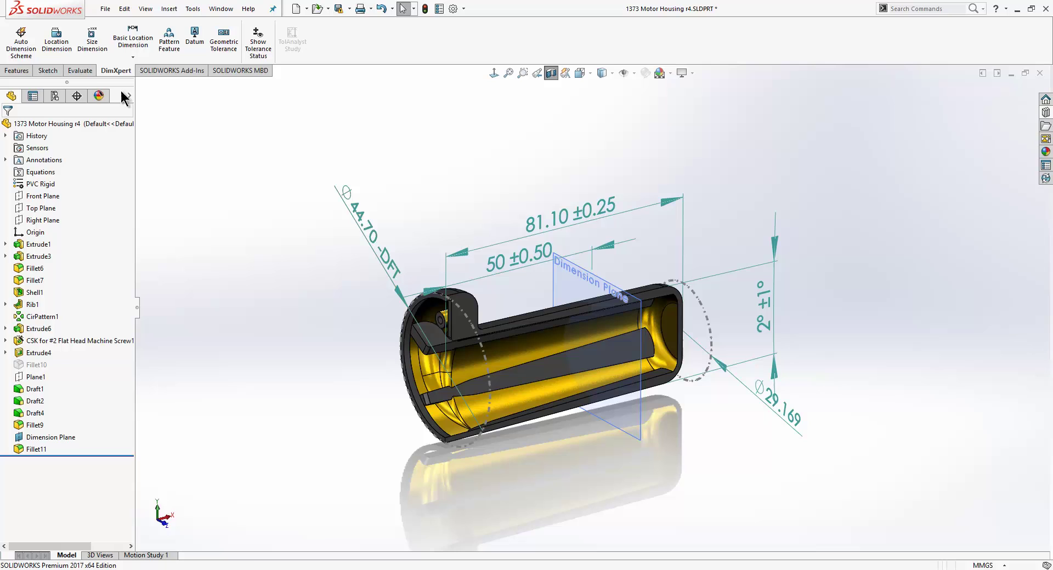
Add a Ø27.054 size dimension where the Dimension Plane cuts the inner cone
left_click(91, 40)
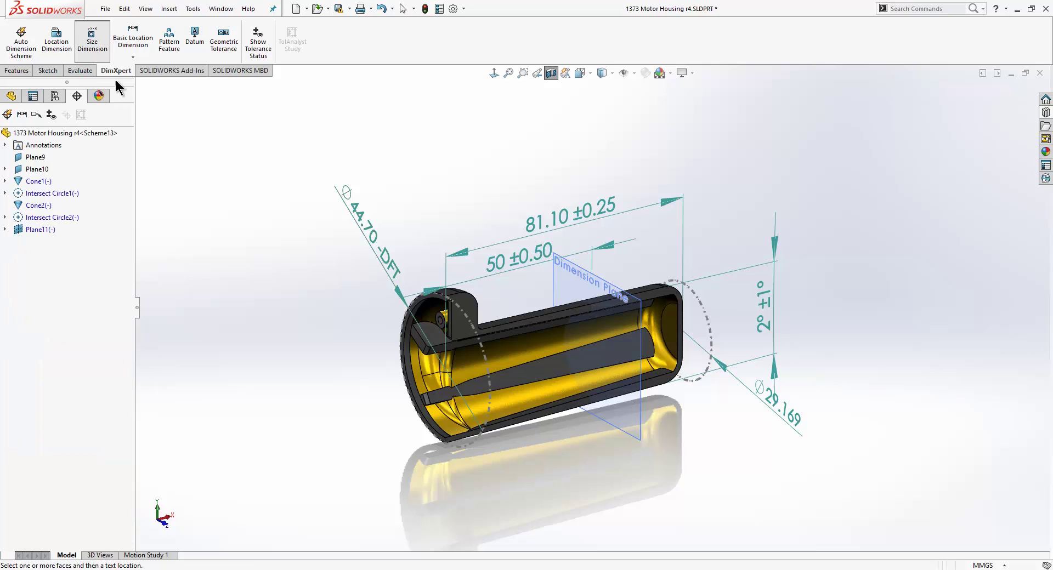
left_click(533, 392)
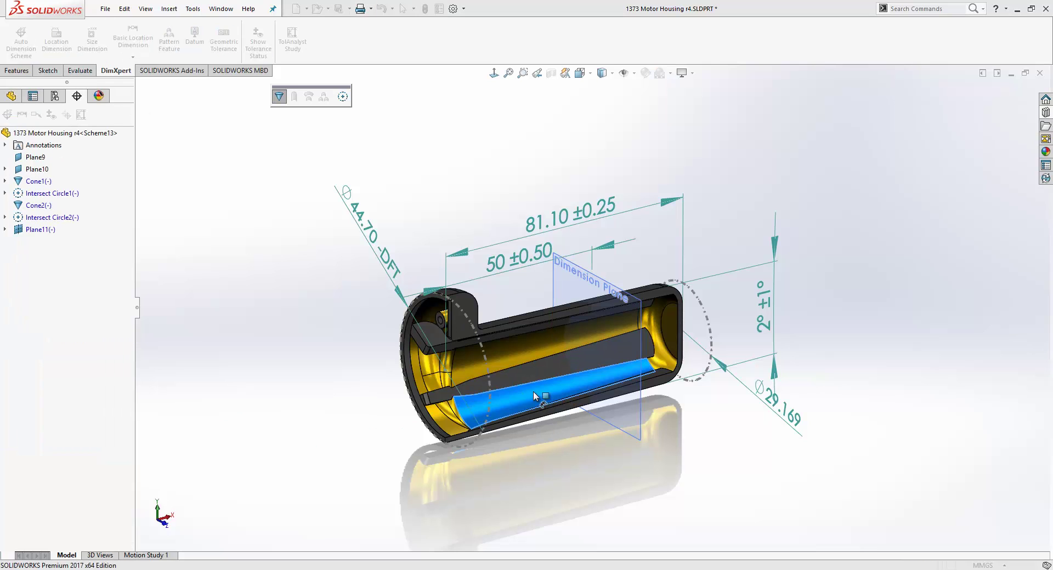
left_click(342, 97)
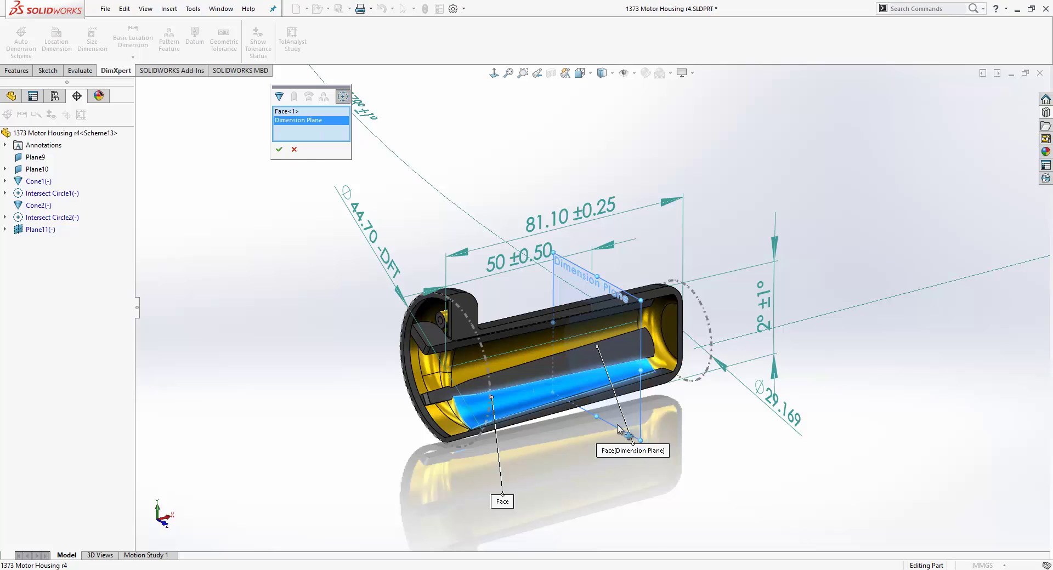
left_click(279, 149)
left_click(700, 472)
key("Escape")
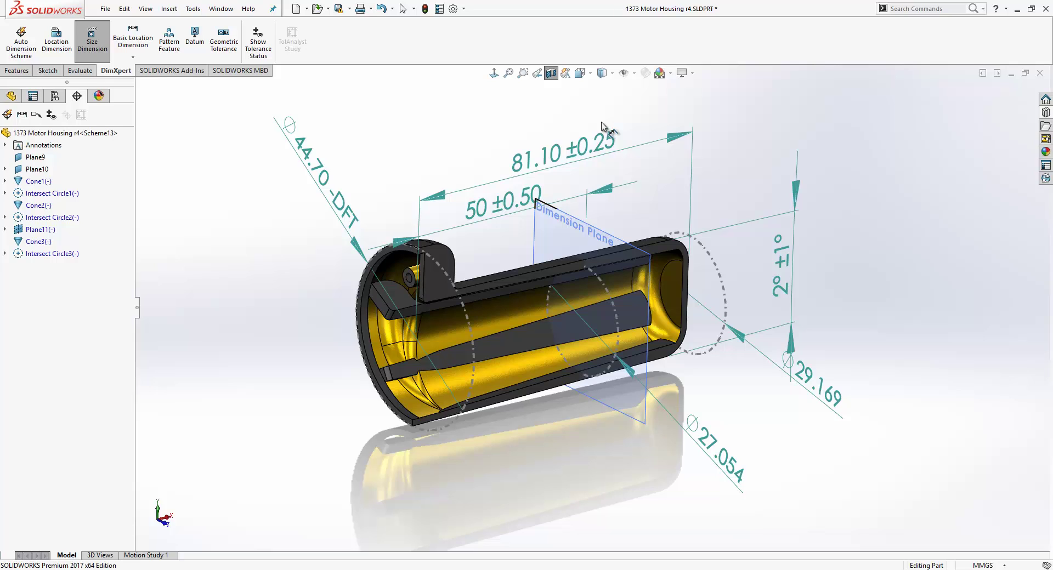
Set the document's Detailing text scale denominator to 8, giving a 5:8 text scale
left_click(454, 9)
left_click(459, 94)
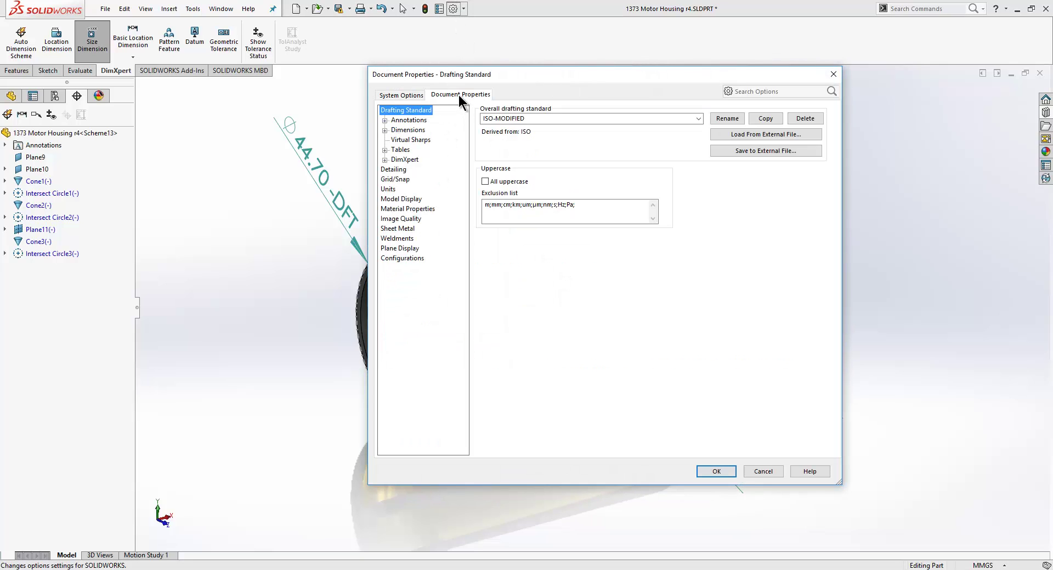
left_click(393, 169)
left_click(618, 269)
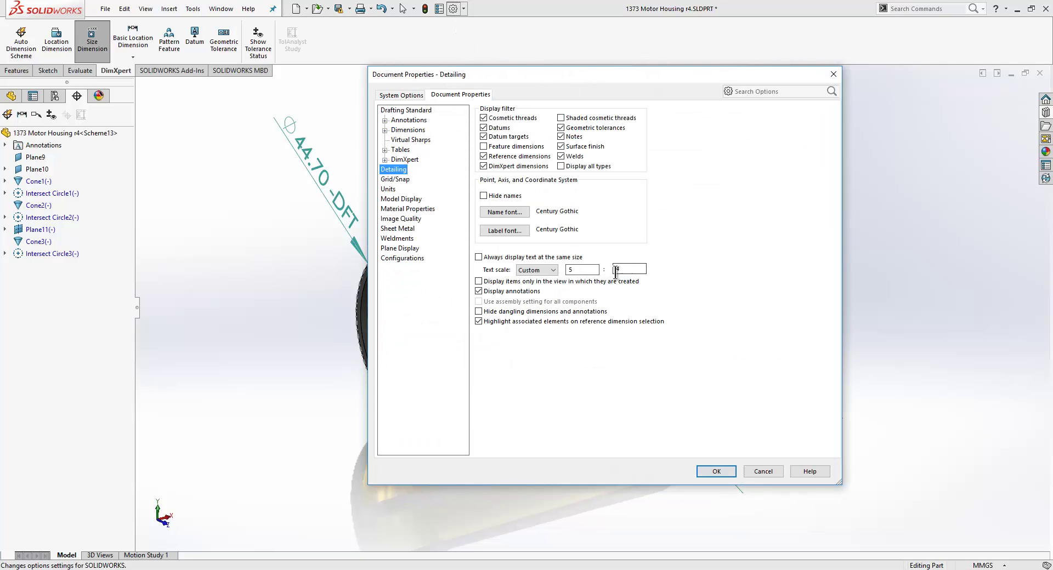
key("BackSpace")
type("8")
left_click(716, 470)
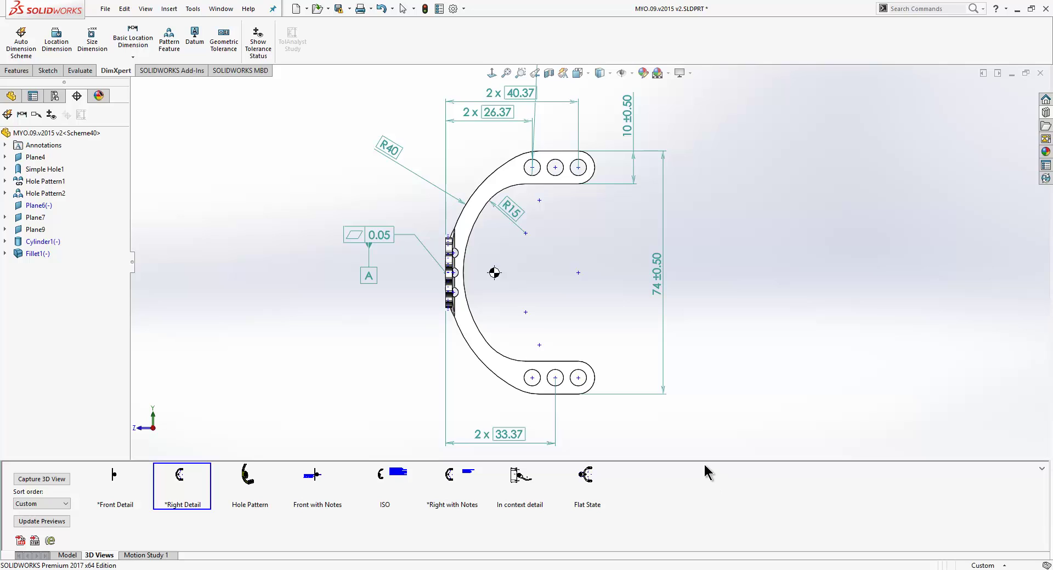
Launch Publish to 3D PDF for the bracket from the SOLIDWORKS MBD tab
left_click(245, 70)
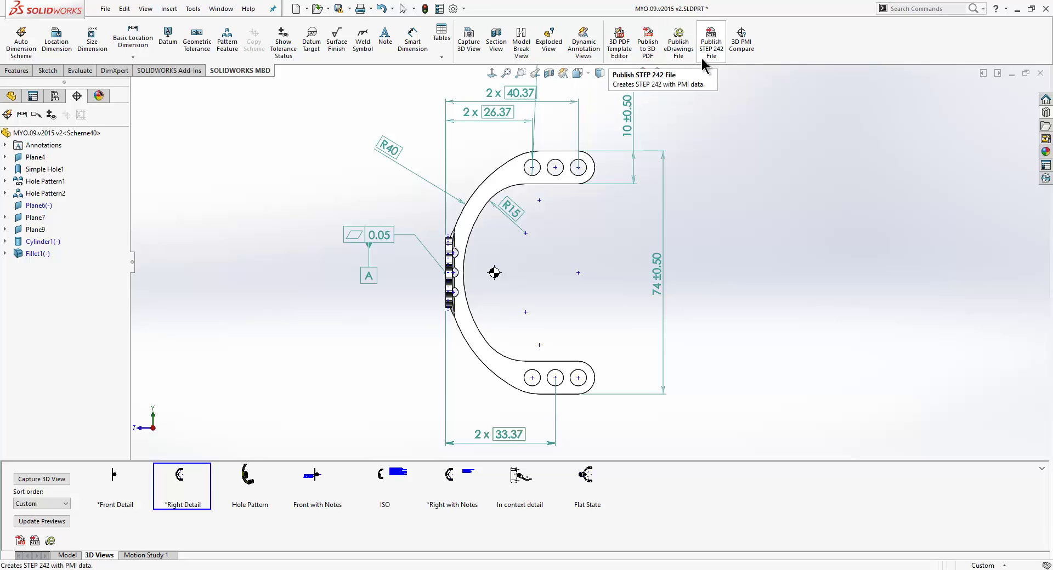
left_click(650, 59)
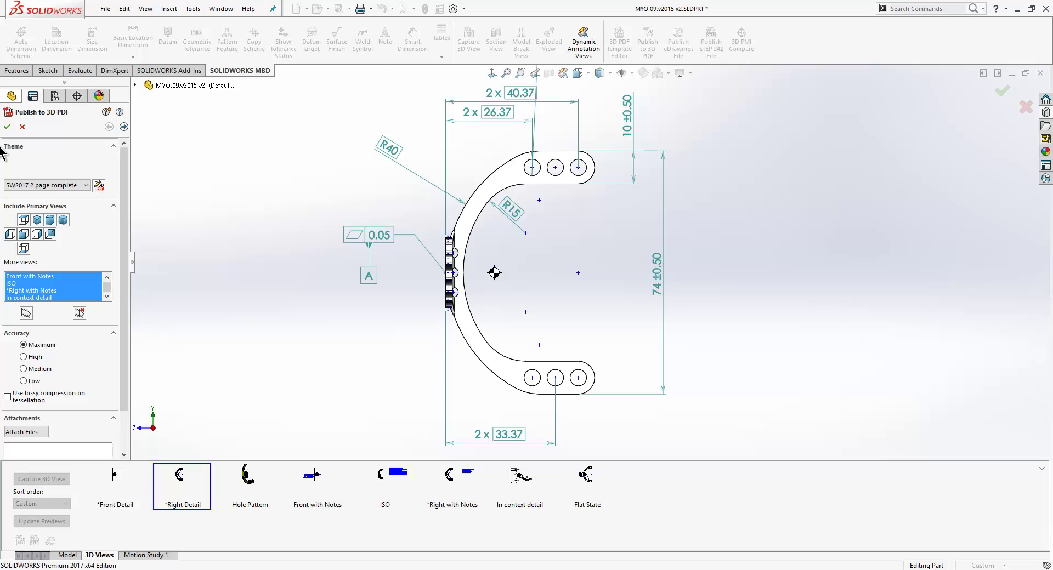
Keep the SW2017 2 page complete theme and begin adding a PDF attachment
left_click(83, 186)
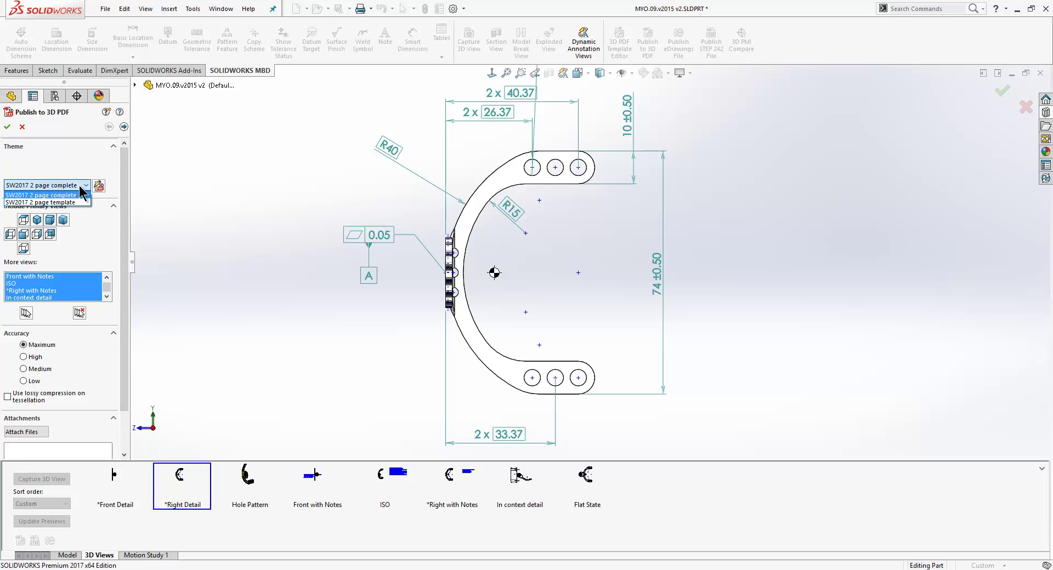
left_click(81, 188)
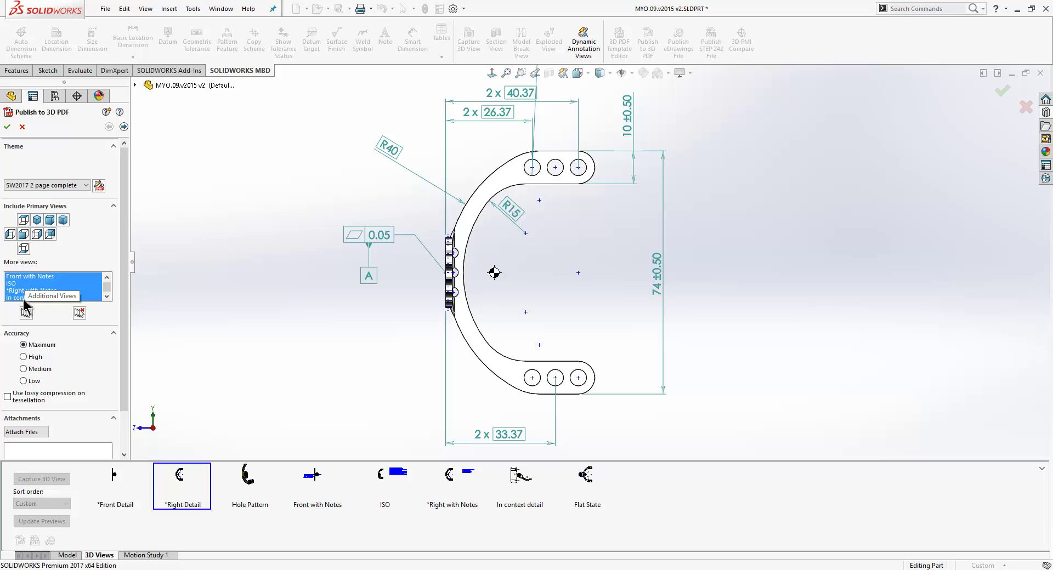
scroll(122, 330, "down", 2)
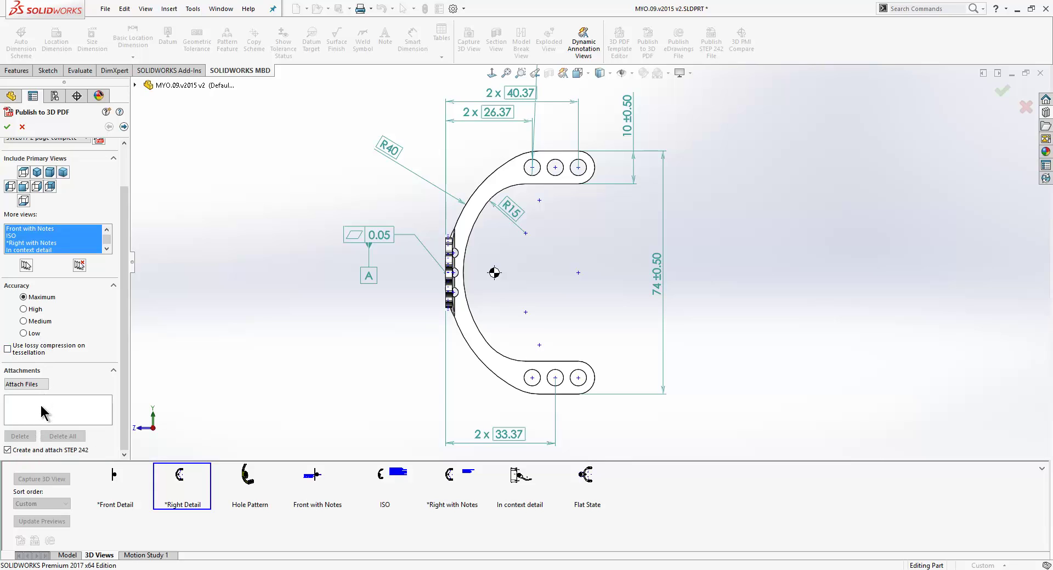
left_click(37, 386)
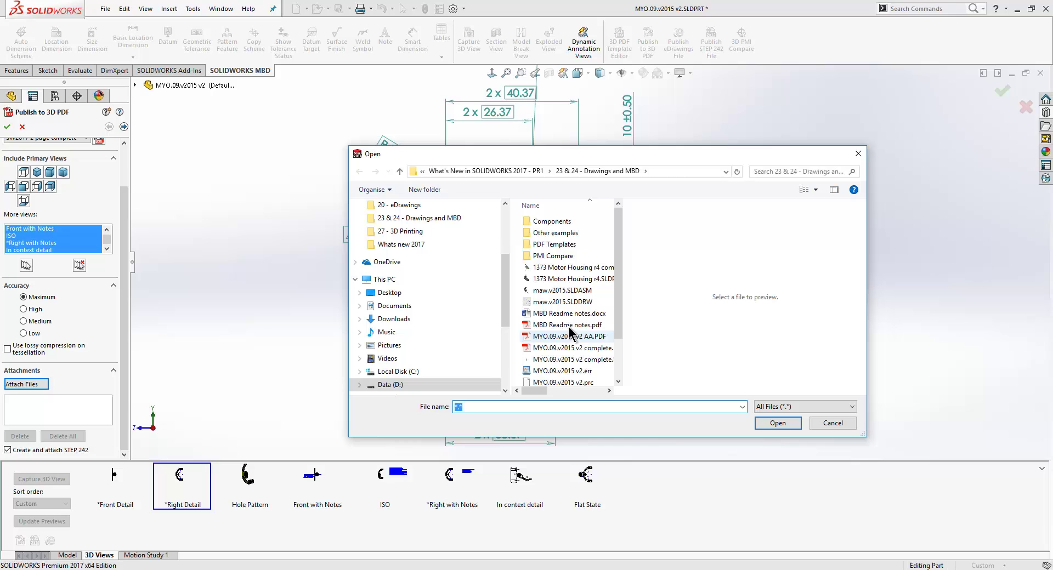
Attach VENDOR APPROVAL FORM.docx from the 23 & 24 - Drawings and MBD folder
left_click_drag(619, 280, 625, 315)
left_click(573, 368)
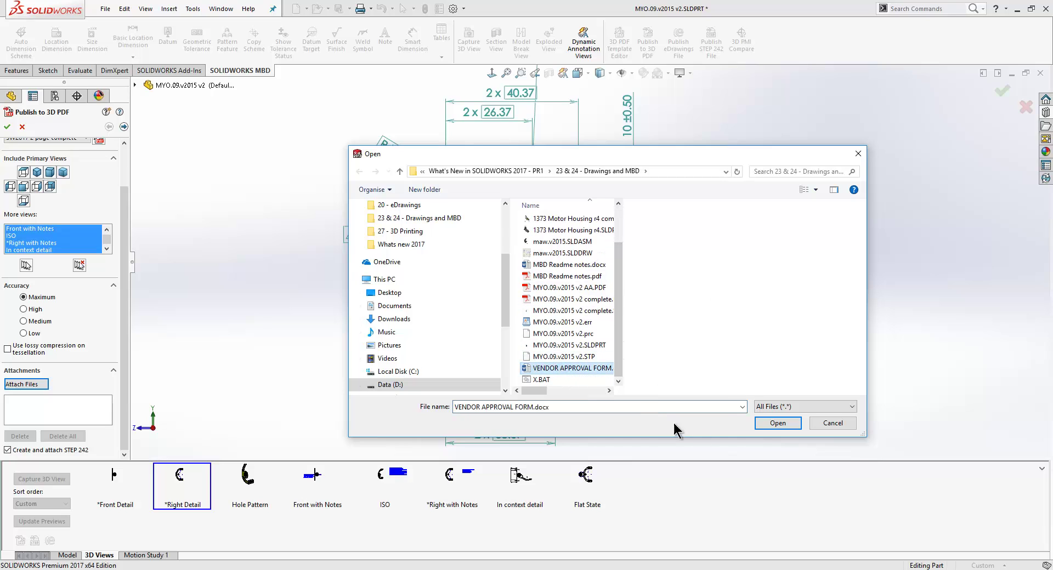
left_click(766, 424)
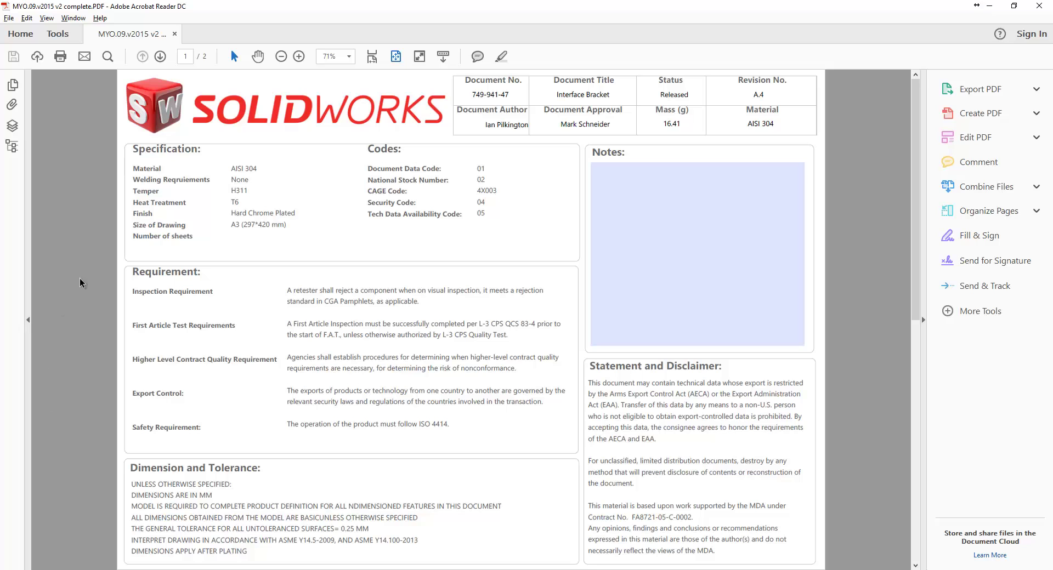
Go to page 2 of the MYO.09.v2015 v2 complete PDF
left_click(161, 57)
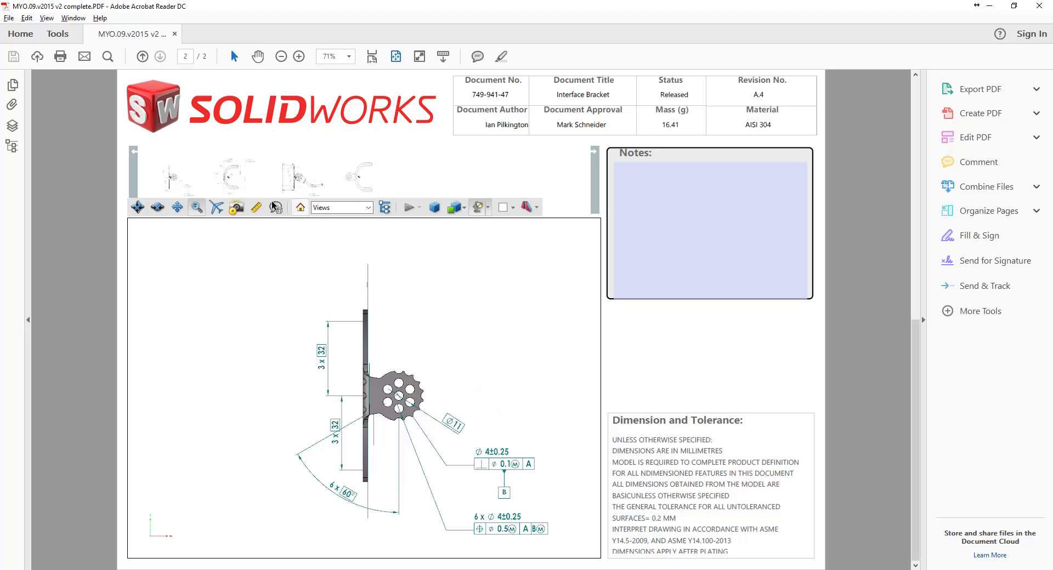
Spin and freely rotate the 3D bracket model on page 2
left_click(157, 208)
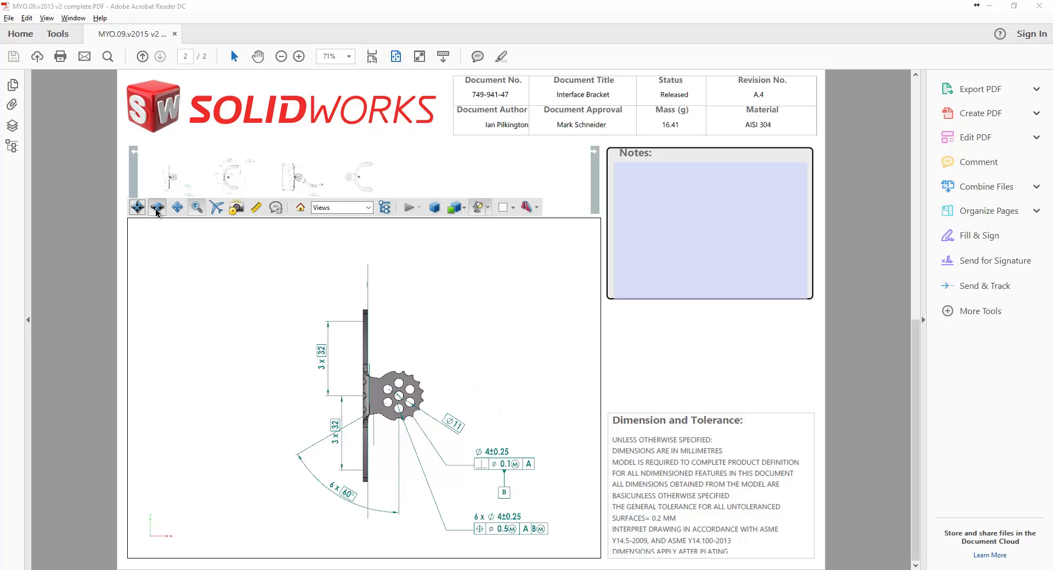
mouse_move(475, 372)
left_mouse_down()
mouse_move(463, 368)
mouse_move(492, 366)
left_mouse_up()
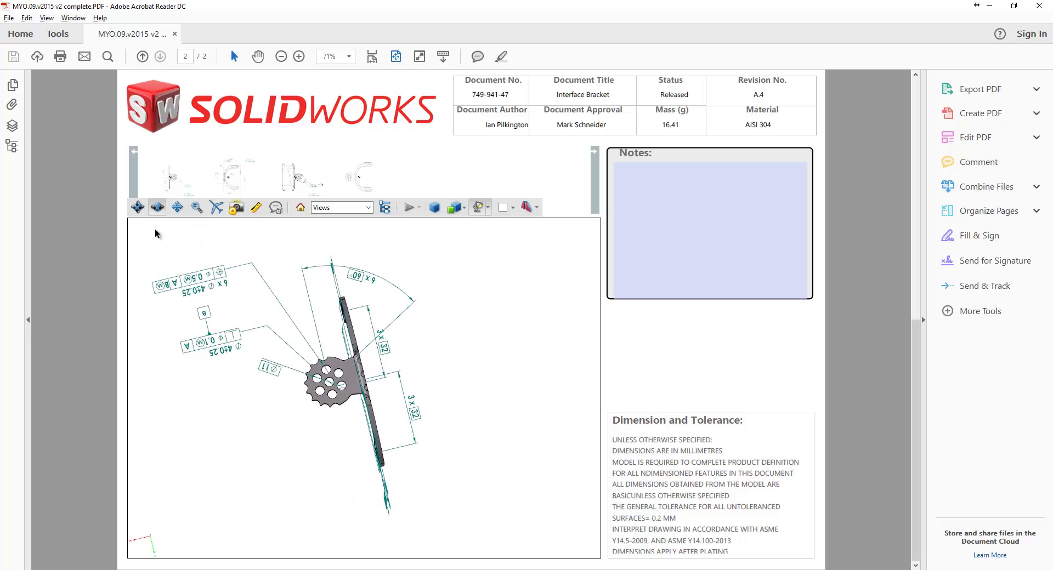
left_click(137, 207)
left_click_drag(217, 406, 272, 434)
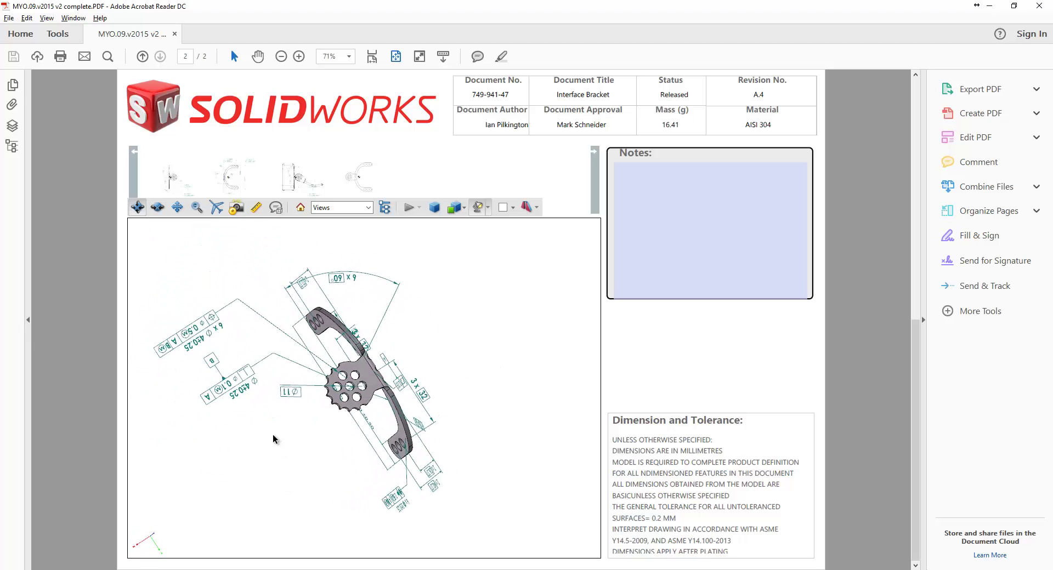
Show the Right Detail view, then the In context detail view, zooming in on each
left_click(232, 192)
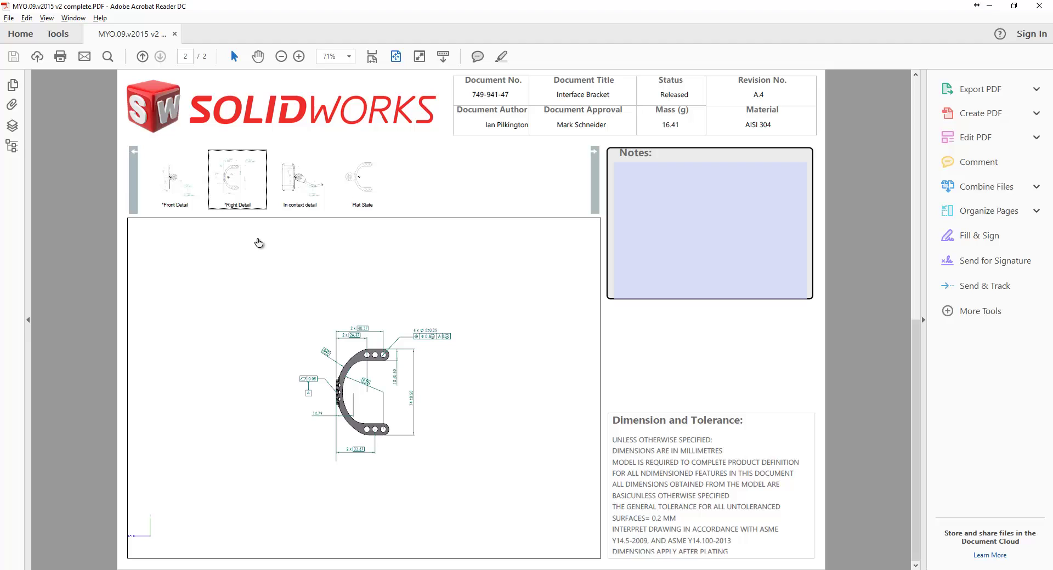
scroll(409, 452, "up", 2)
scroll(410, 452, "up", 2)
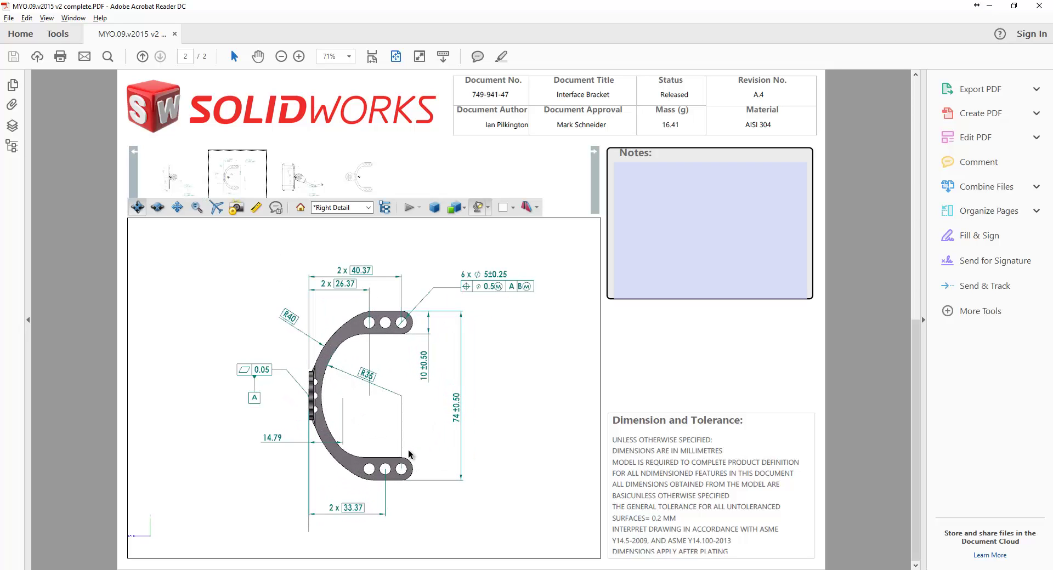
left_click(285, 190)
scroll(421, 457, "up", 3)
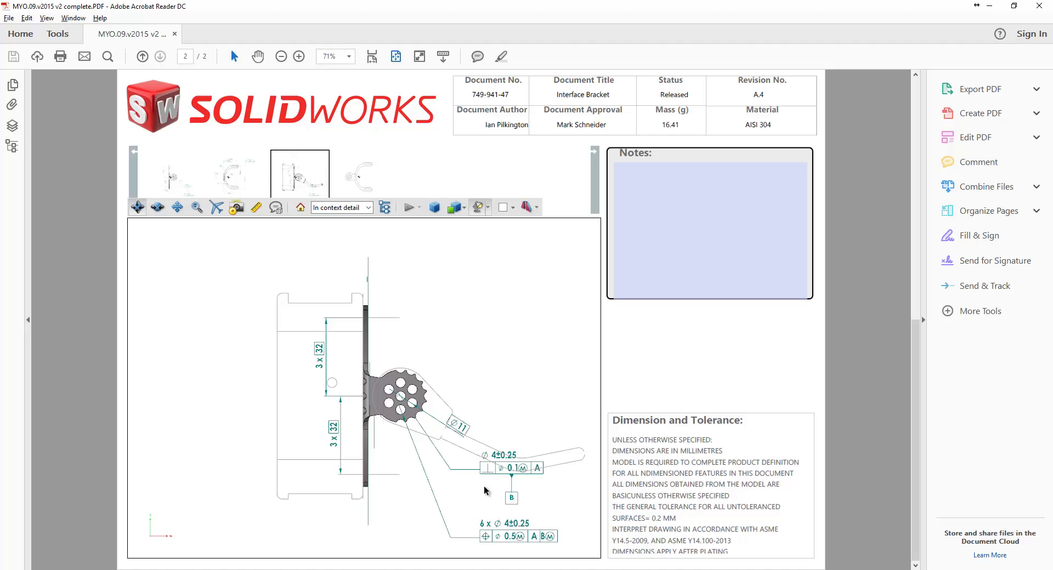
List the PDF's attached MYO.09.v2015 v2 complete.STP and VENDOR APPROVAL FORM.docx
left_click(11, 107)
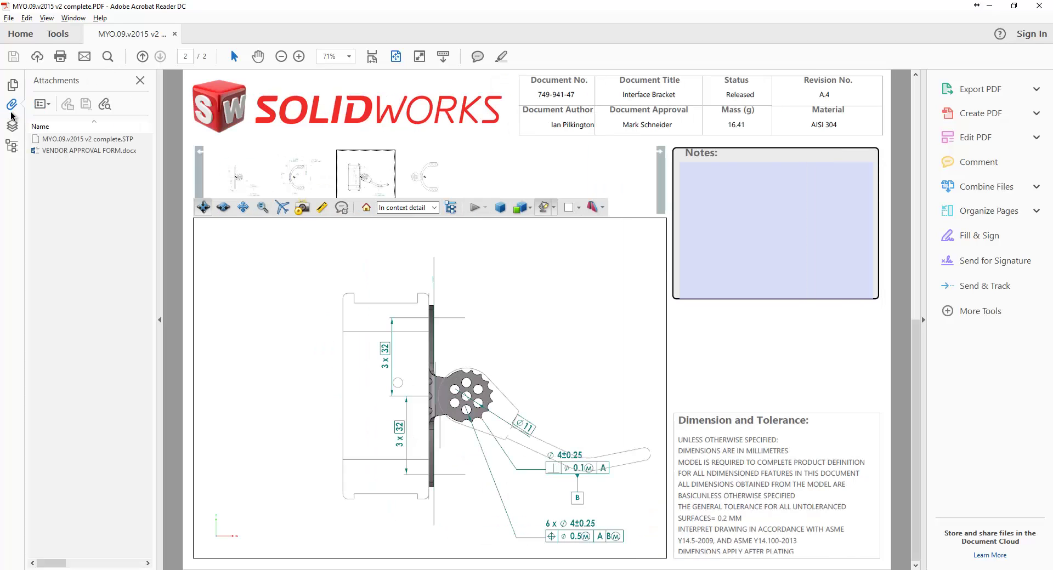